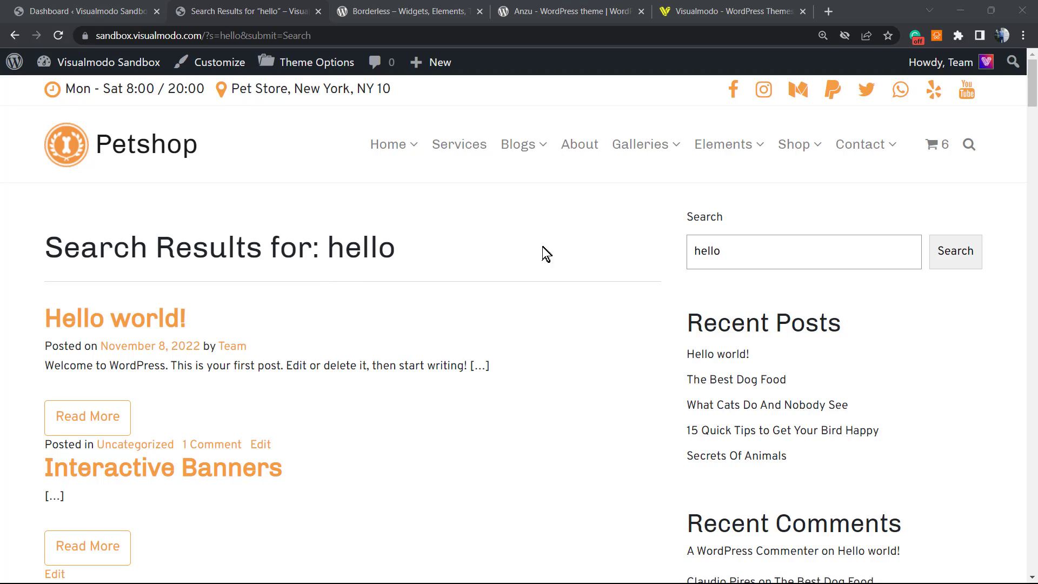
Step: Review the site's 'hello' search results, highlighting the search term and the Hello world! result
left_click(827, 262)
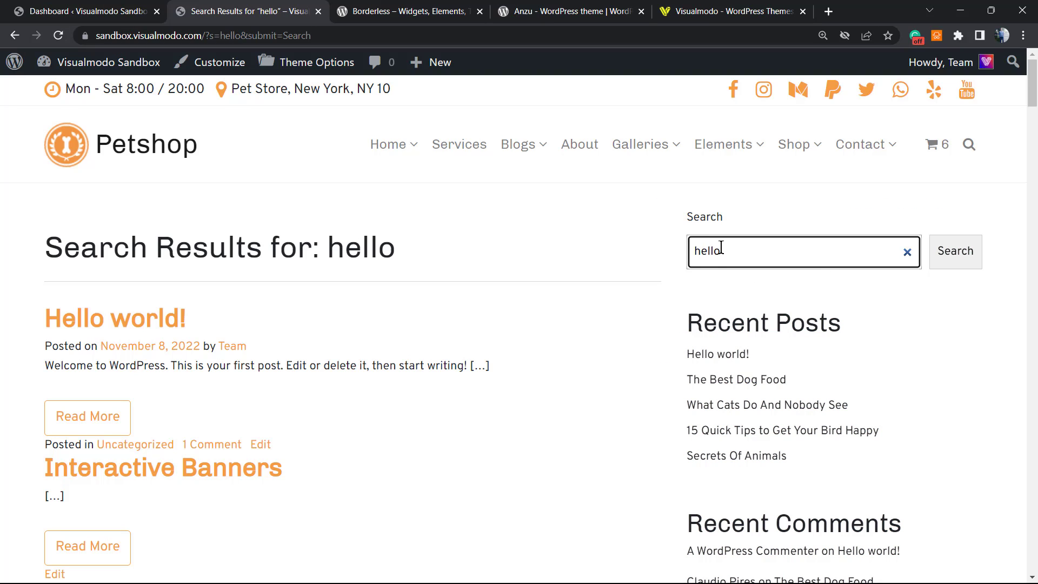
double_click(711, 247)
left_click(373, 299)
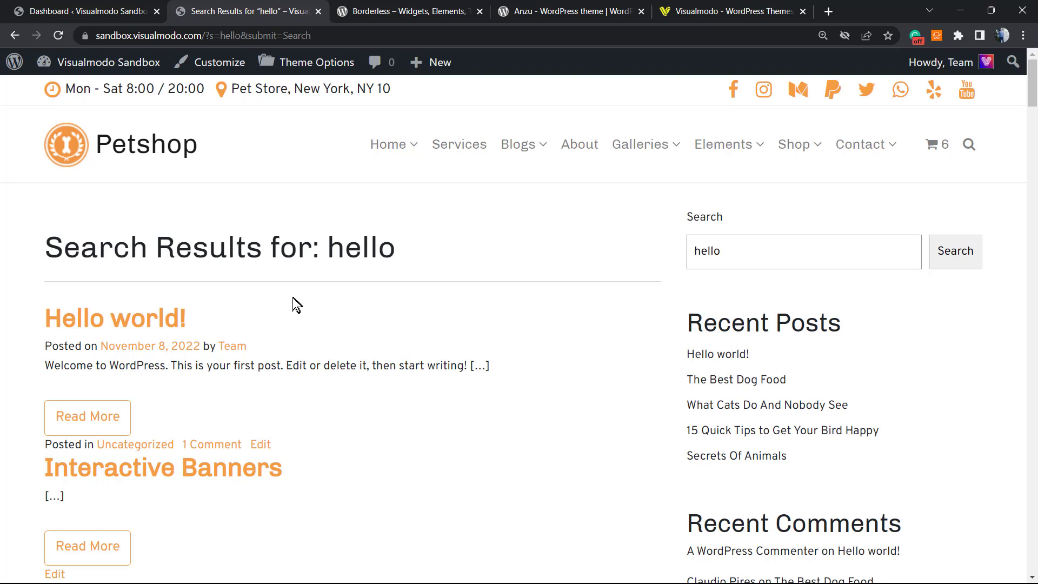
left_click_drag(264, 317, 18, 308)
left_click(280, 301)
left_click_drag(234, 306, 43, 309)
left_click(292, 322)
scroll(393, 334, "down", 3)
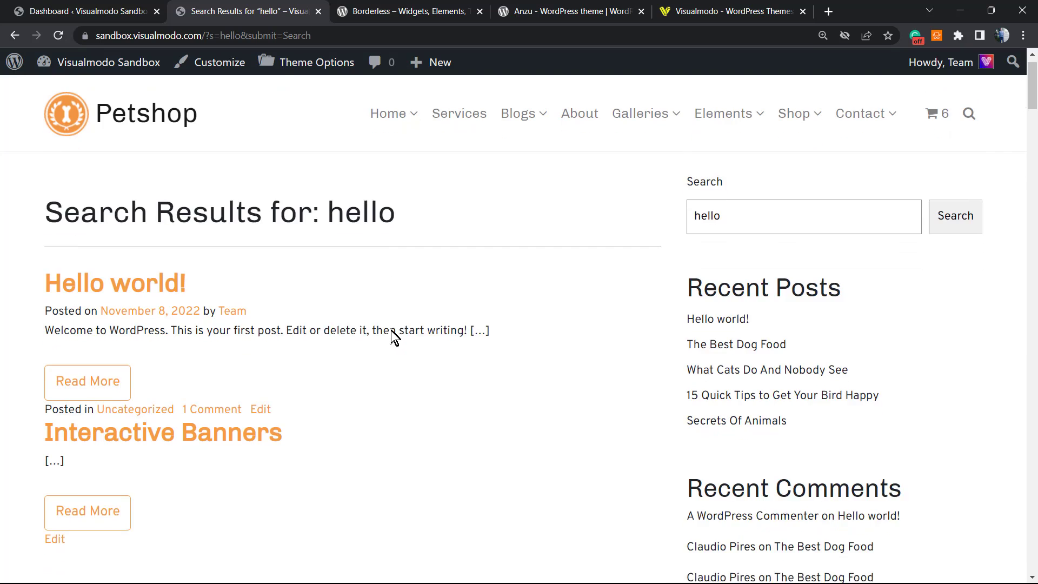
scroll(393, 334, "up", 3)
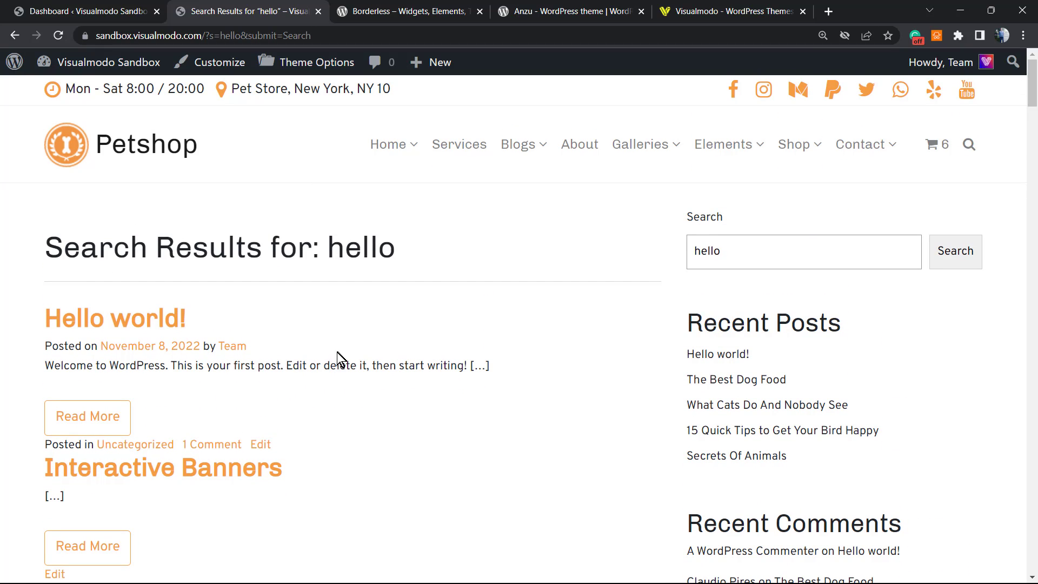
left_click_drag(161, 313, 395, 295)
Step: Return to the admin Dashboard and go to Plugins > Add New
left_click(135, 8)
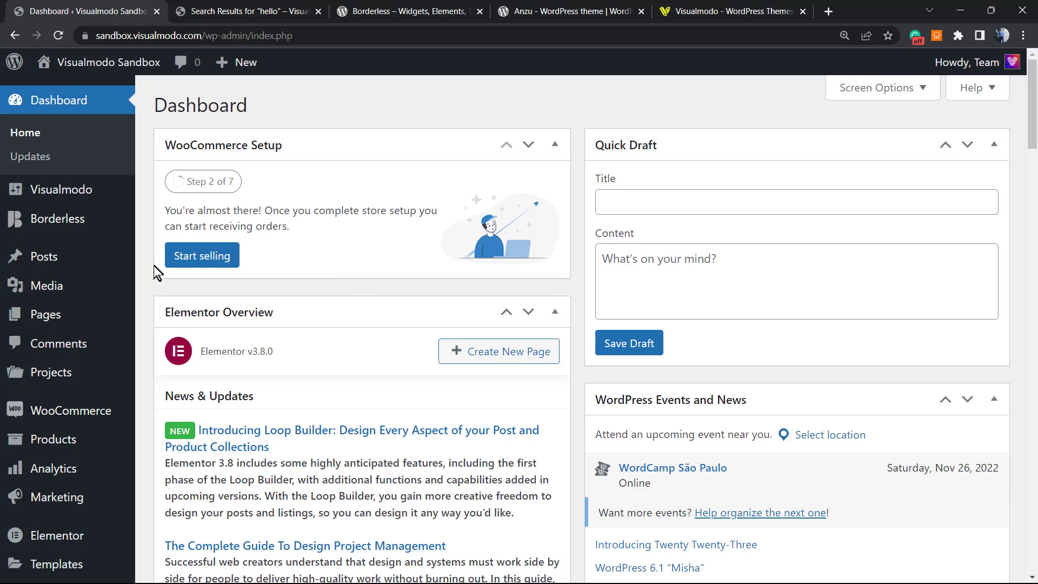
scroll(33, 468, "down", 5)
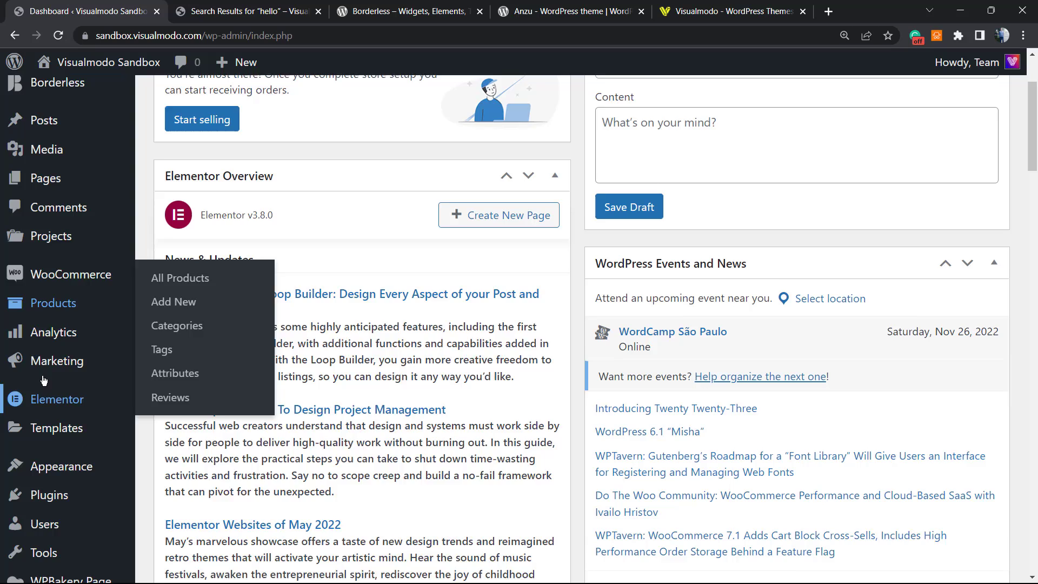
mouse_move(56, 367)
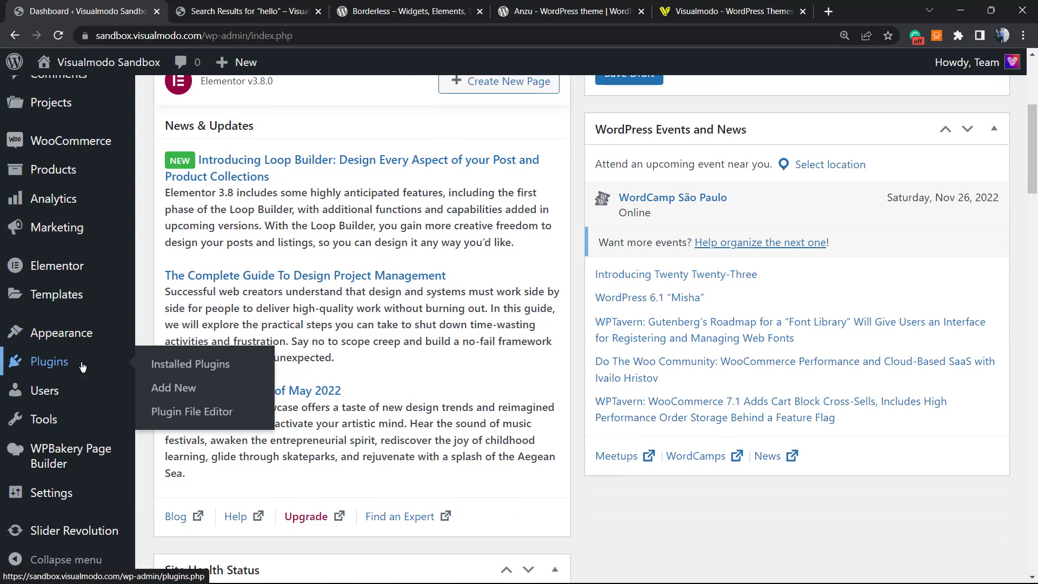
left_click(173, 390)
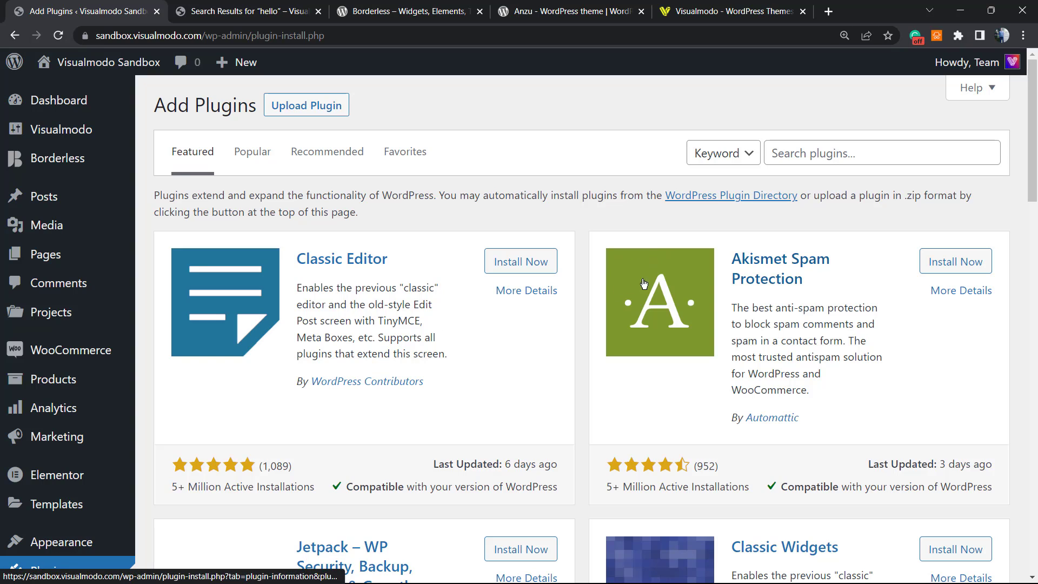
Step: Search the plugin directory for 'Search Exclude'
left_click(822, 147)
type("Search Exclude")
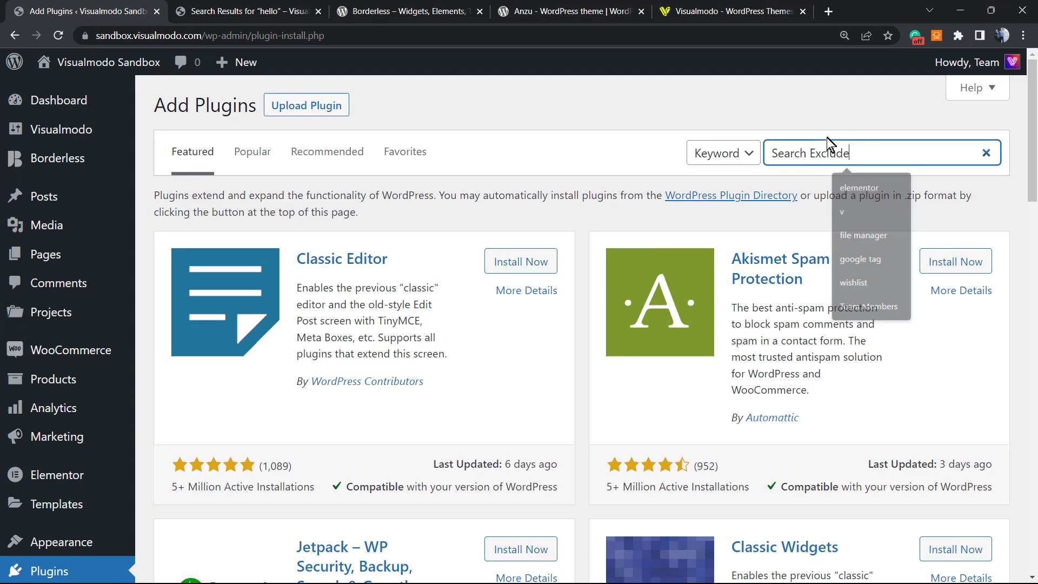
key("Return")
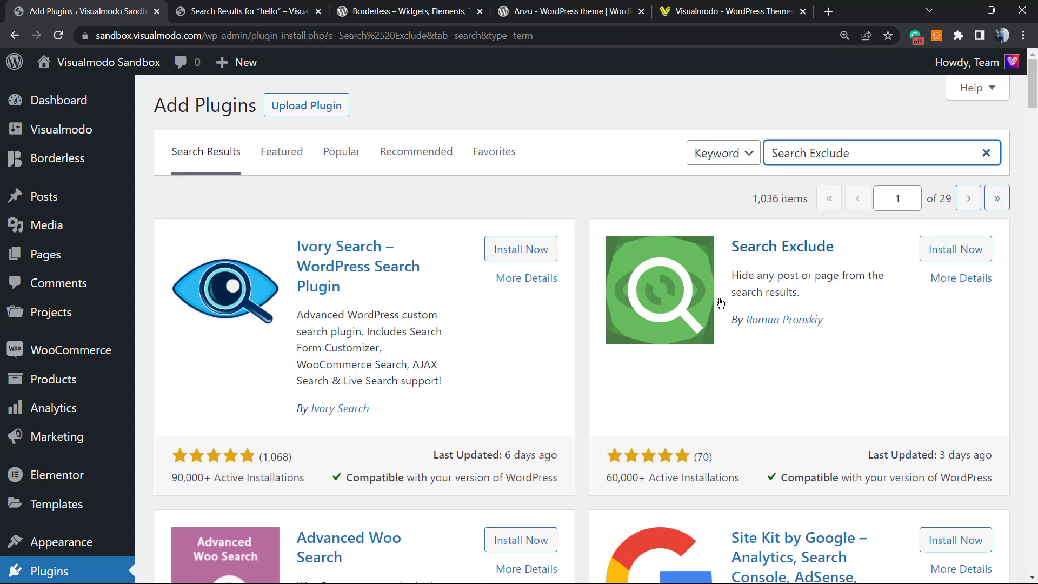
Step: Install the Search Exclude plugin and activate it
left_click(964, 250)
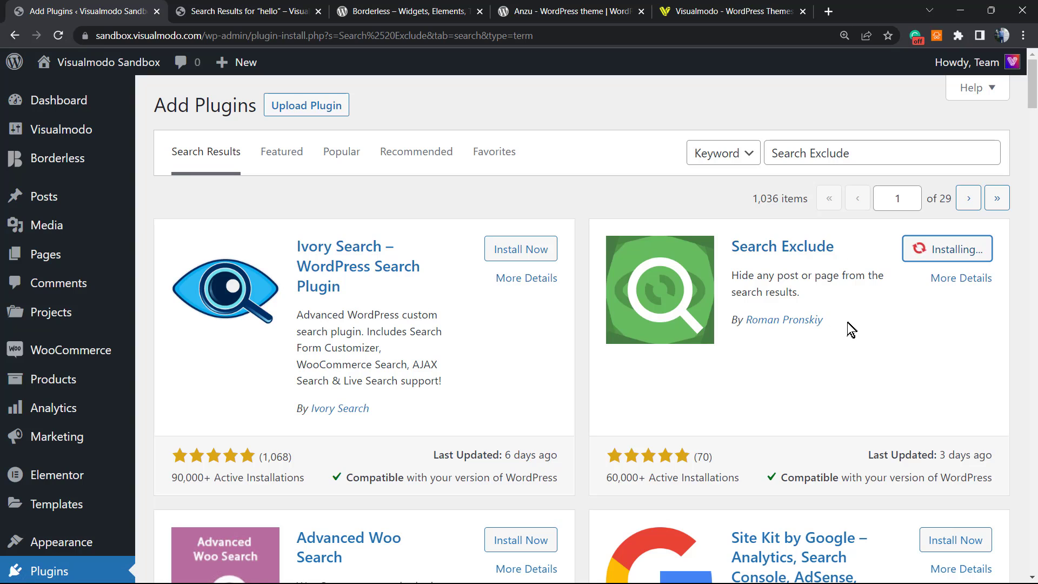
left_click_drag(773, 320, 854, 319)
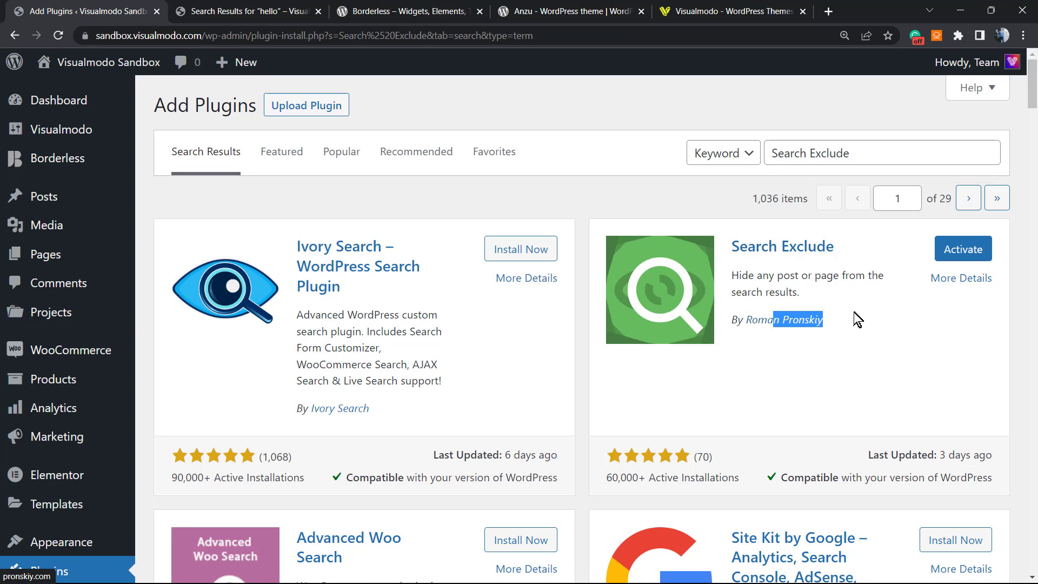
left_click(856, 320)
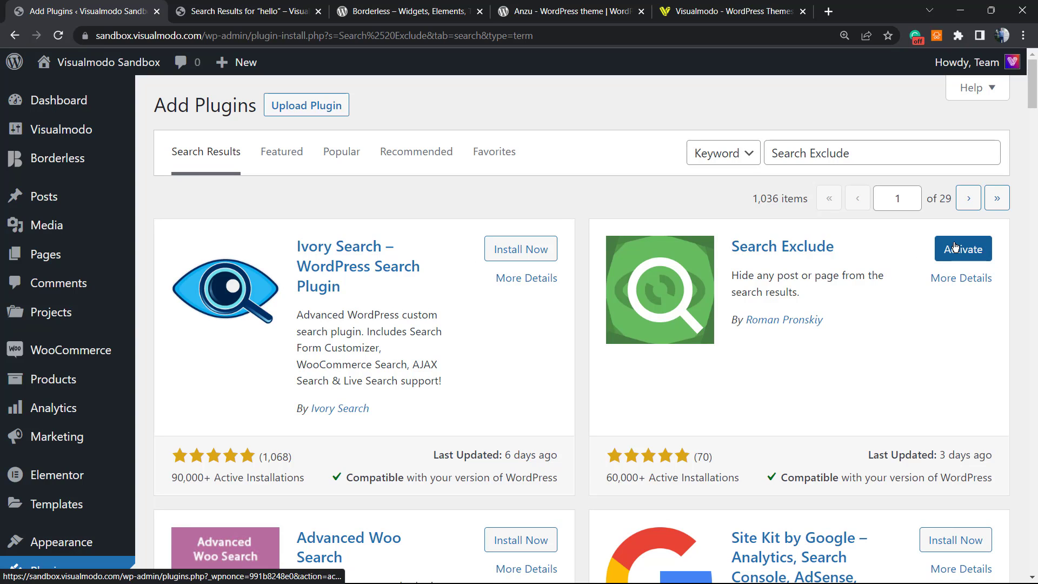
left_click(952, 251)
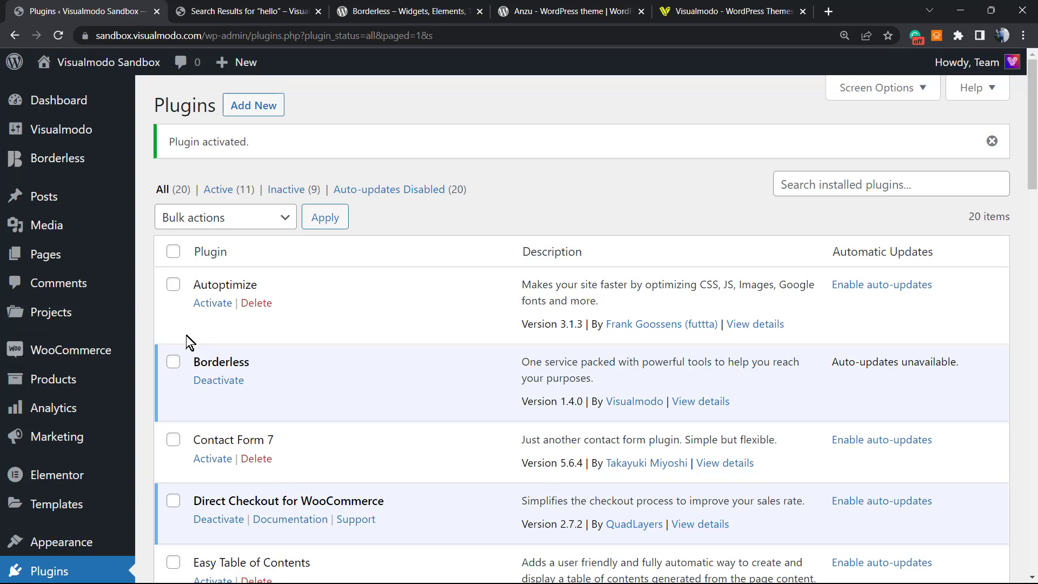
scroll(80, 373, "down", 3)
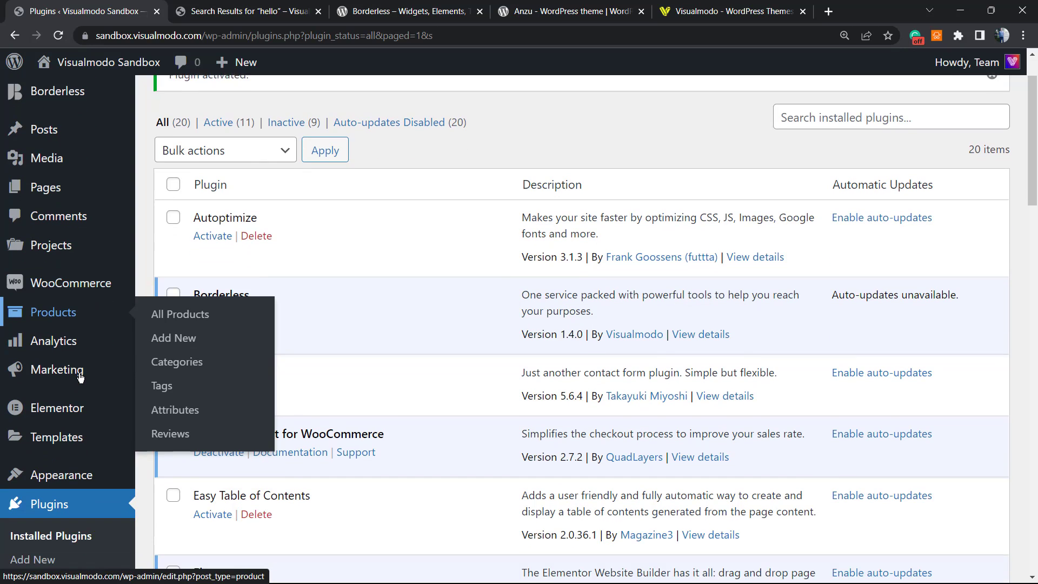
scroll(80, 375, "down", 3)
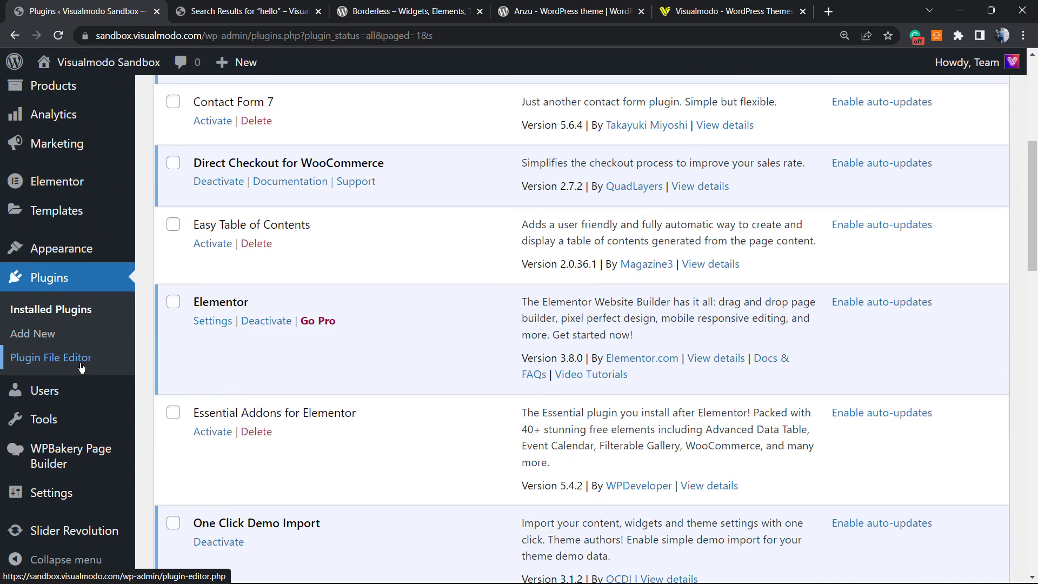
scroll(82, 367, "down", 3)
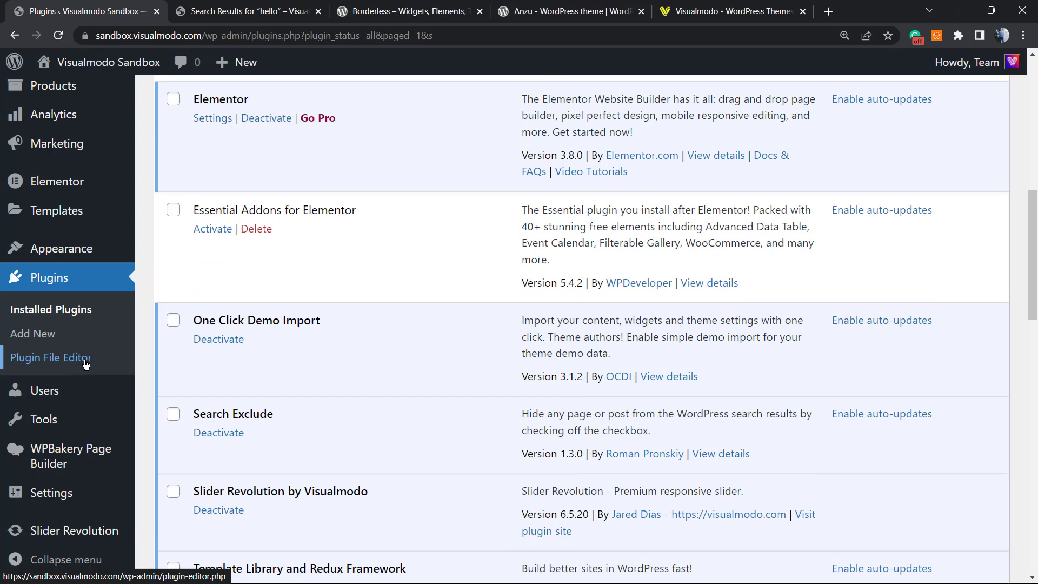
mouse_move(41, 494)
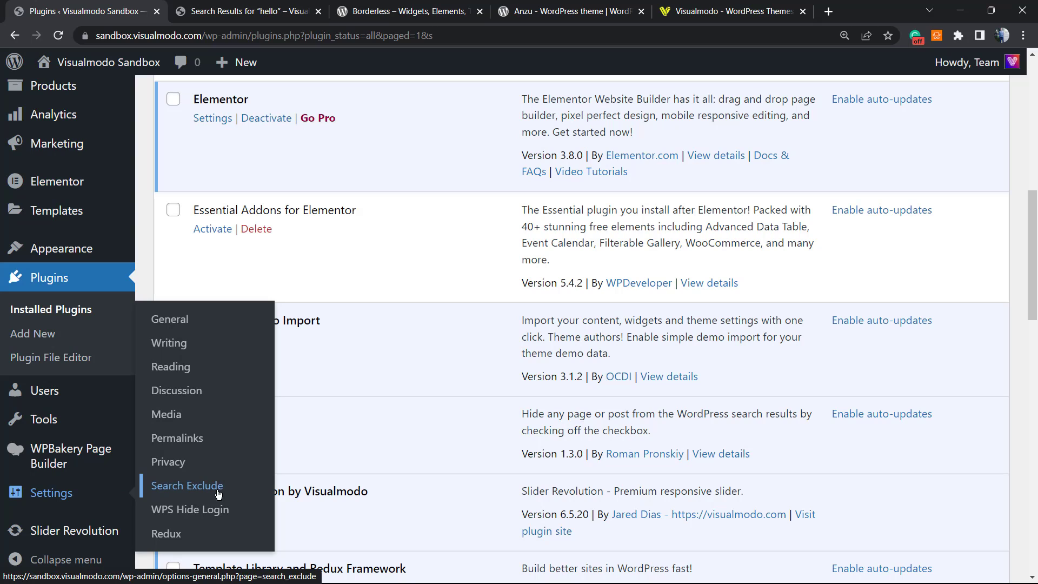
Step: Check the empty Search Exclude settings list, then view the Posts list with its Visible markers
left_click(173, 489)
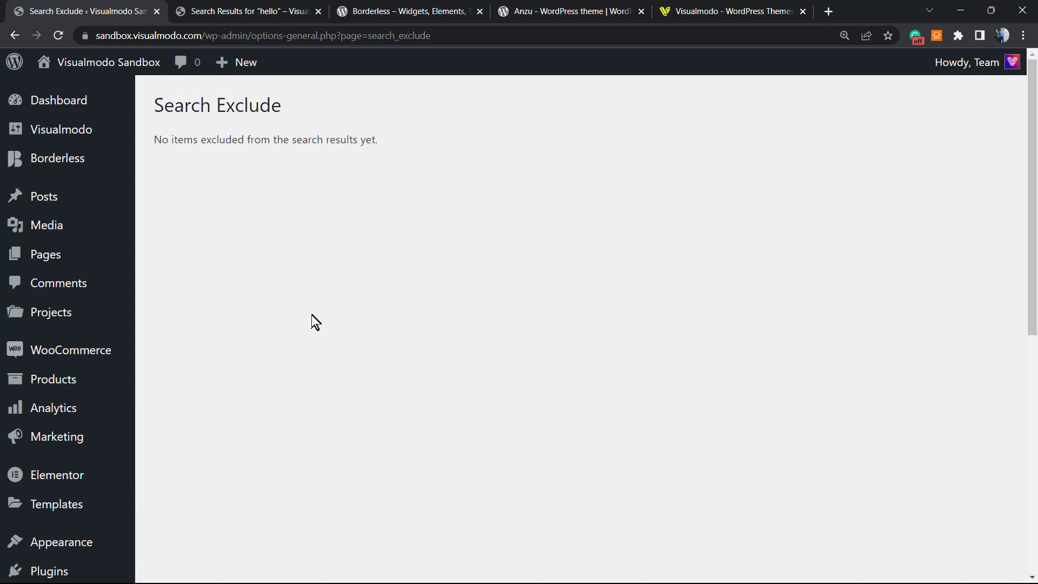
left_click(57, 208)
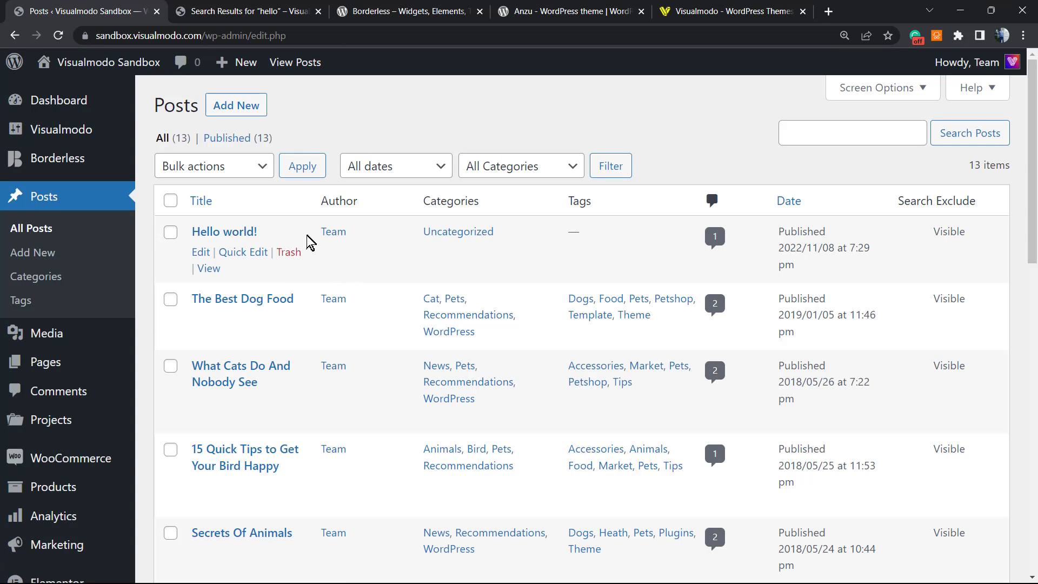
mouse_move(308, 238)
left_mouse_down()
mouse_move(169, 231)
mouse_move(297, 234)
left_mouse_up()
Step: In the Hello world! editor, tick Exclude from Search Results in the Search Exclude panel and update
left_click(234, 234)
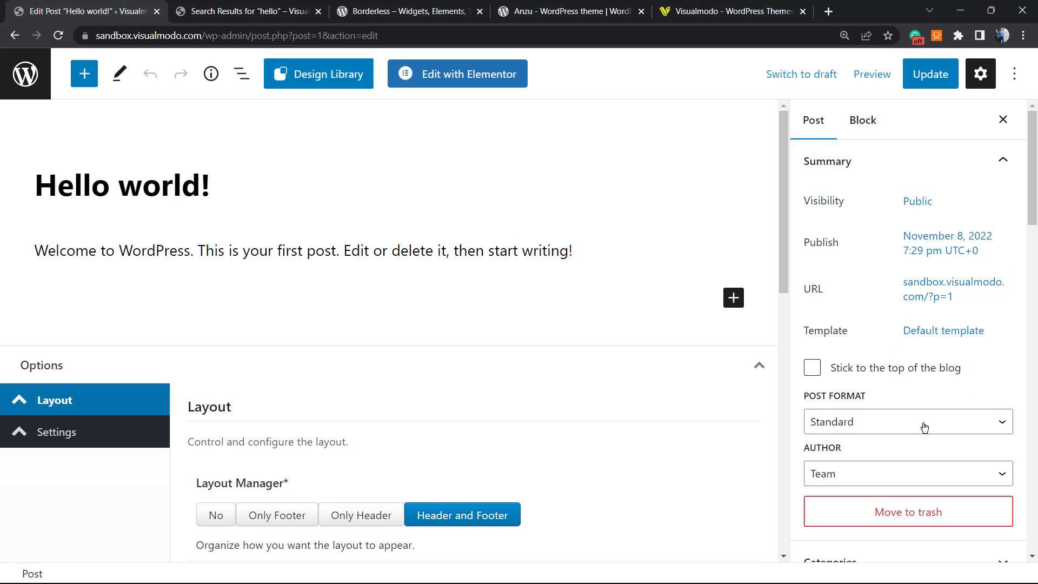
scroll(876, 260, "down", 2)
scroll(851, 232, "down", 5)
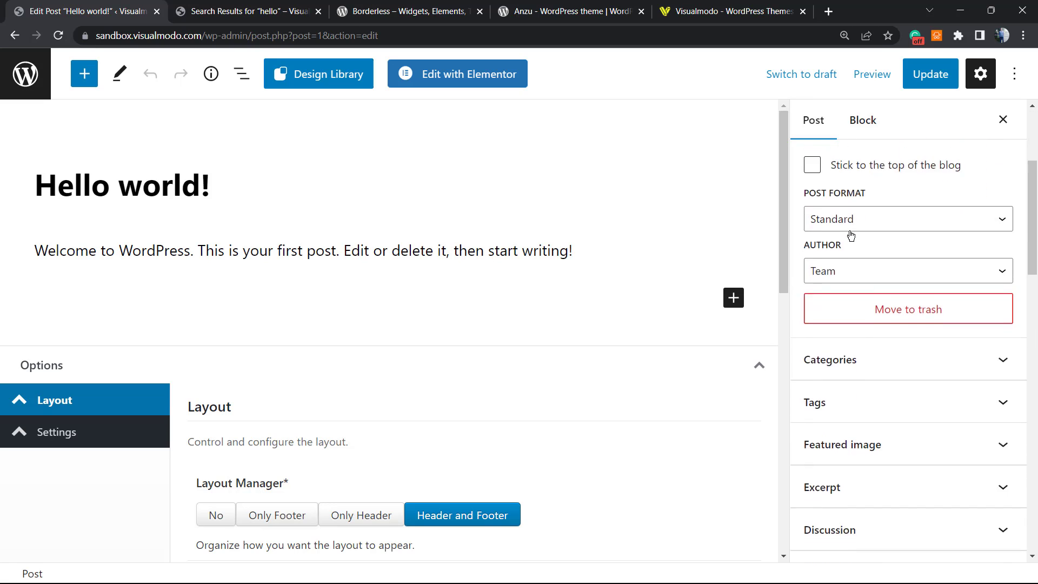
scroll(851, 238, "down", 1)
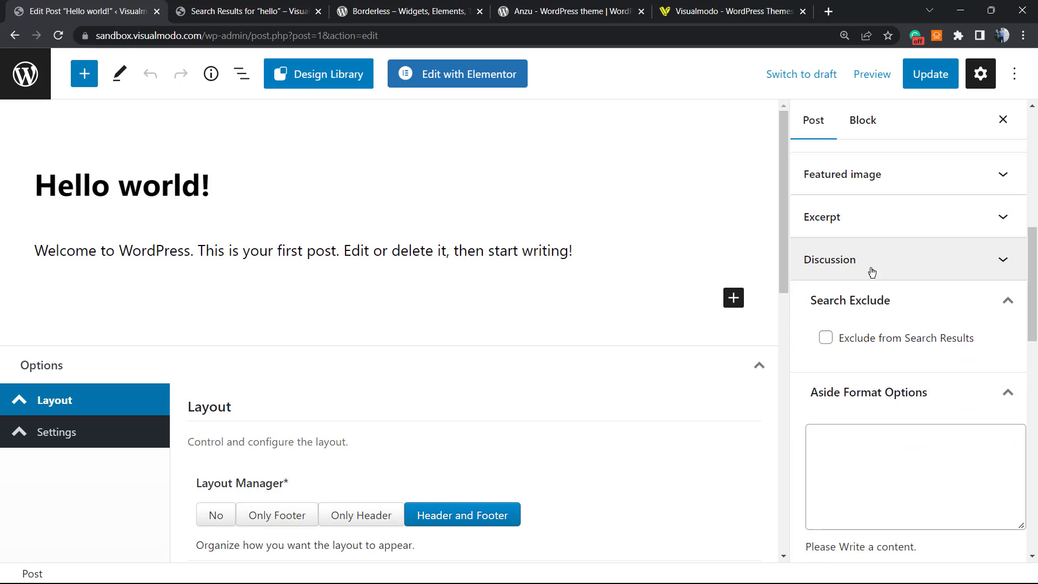
left_click(872, 304)
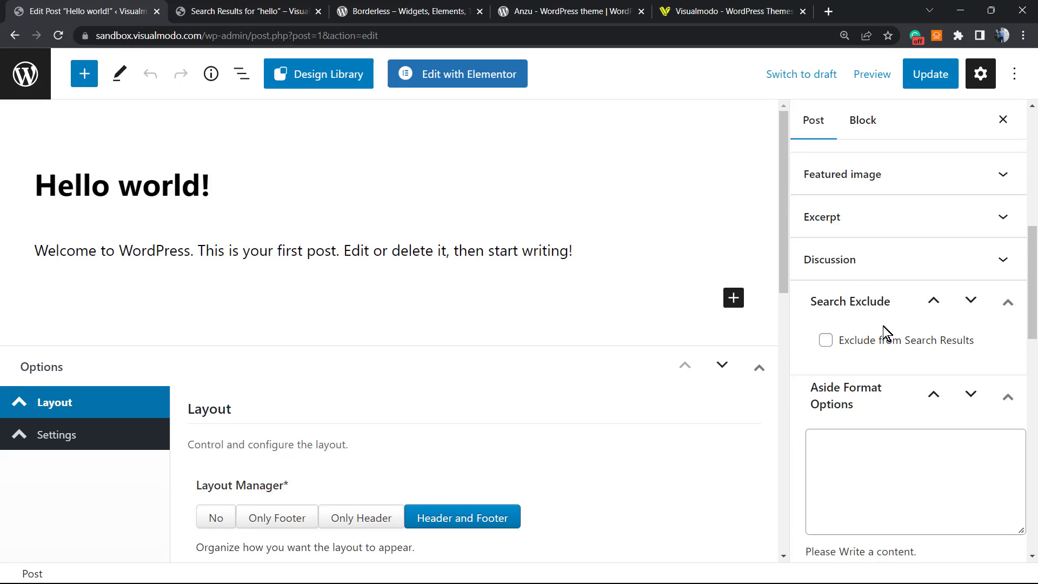
left_click(827, 340)
left_click(928, 75)
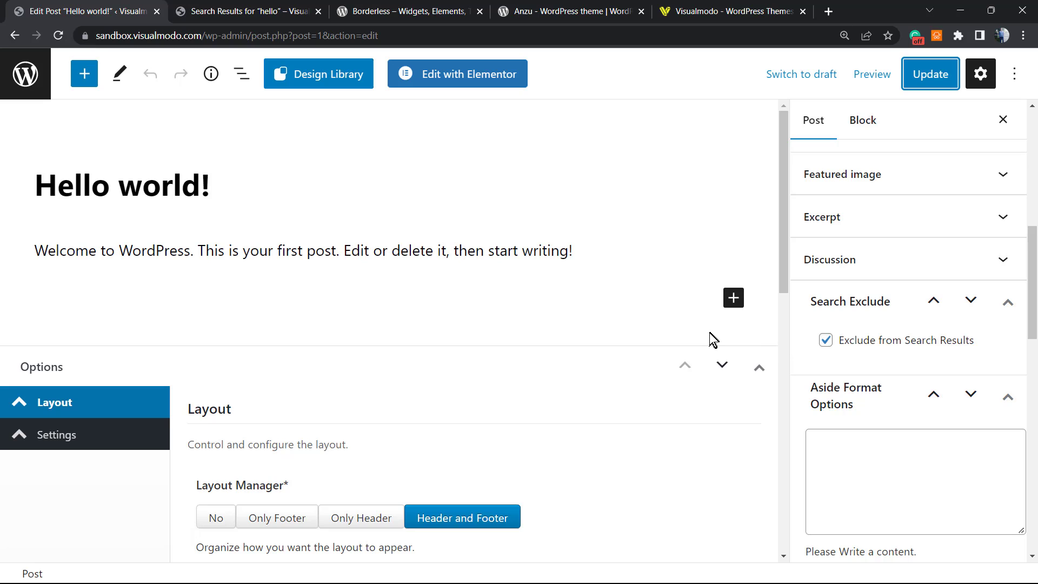
left_click(927, 76)
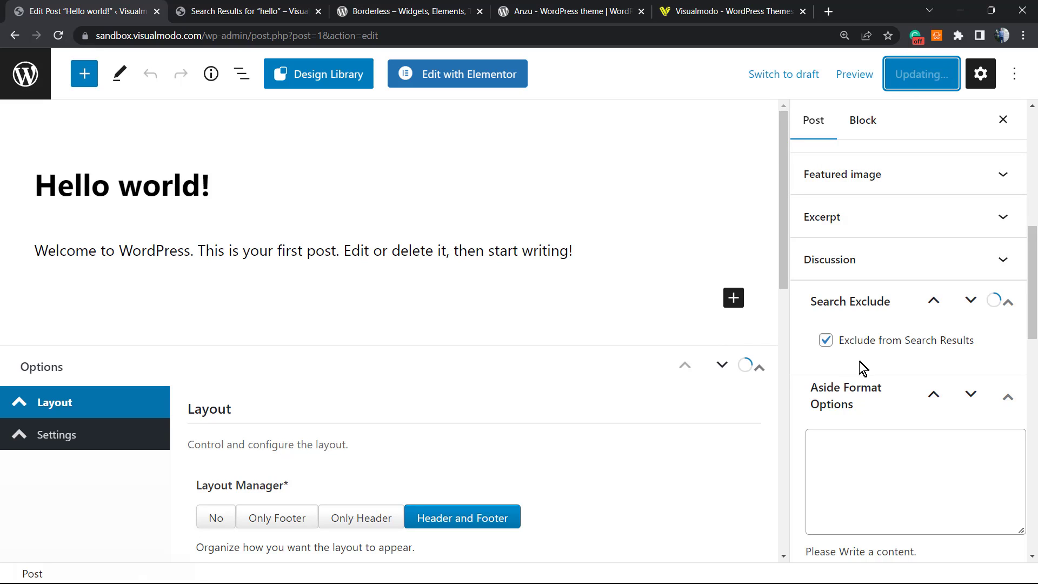
Step: Reload the 'hello' search results and confirm only Interactive Banners remains, without Hello world!
left_click(286, 9)
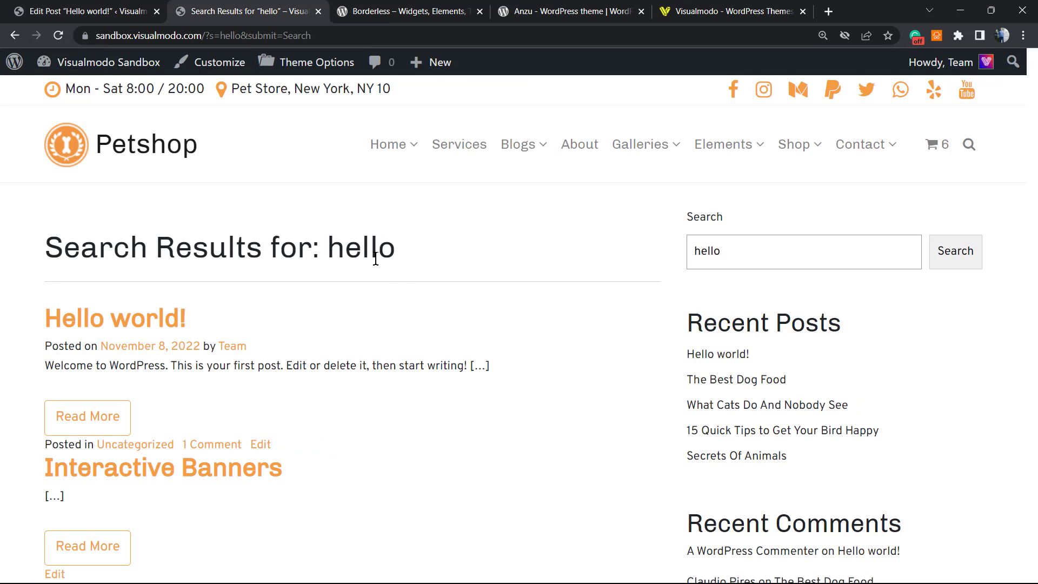
key("F5")
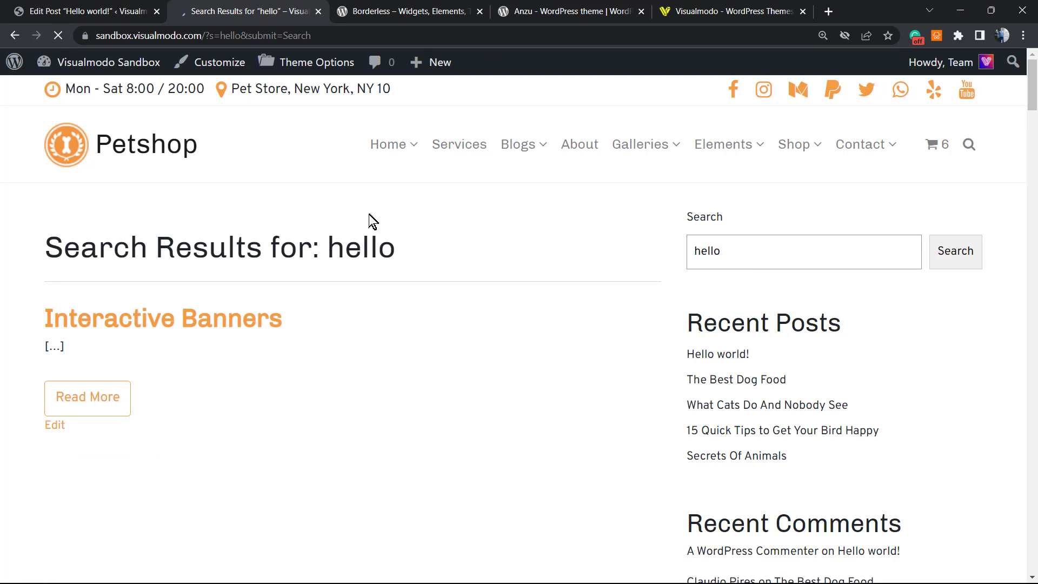
left_click(795, 255)
double_click(725, 244)
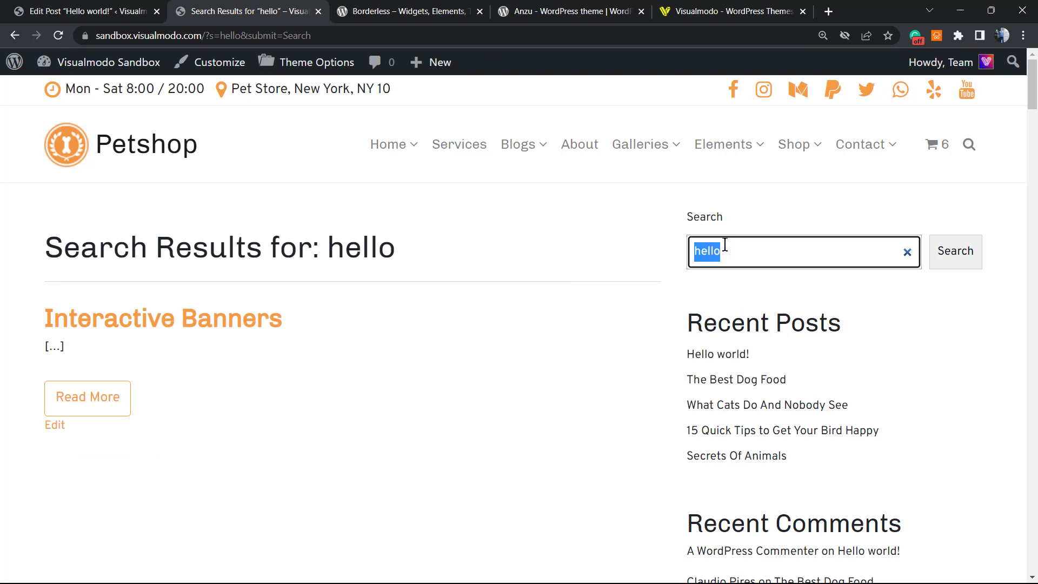
left_click(737, 246)
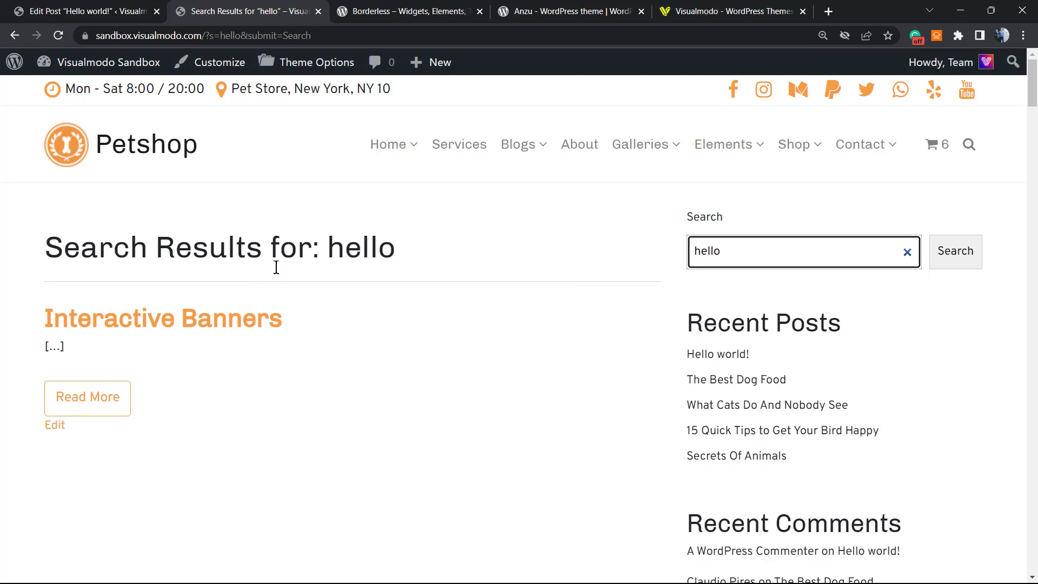
left_click_drag(414, 320, 5, 306)
mouse_move(371, 308)
left_mouse_down()
mouse_move(3, 301)
mouse_move(379, 302)
left_mouse_up()
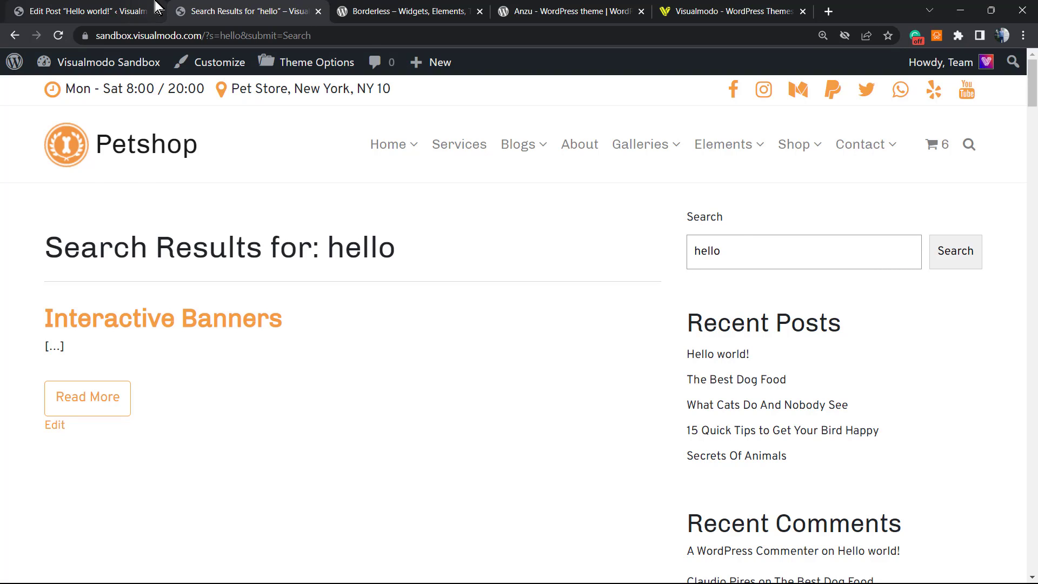
left_click(145, 9)
Step: Quick Edit Hello world! in the Posts list, keep Exclude from Search Results ticked, and update
left_click(25, 74)
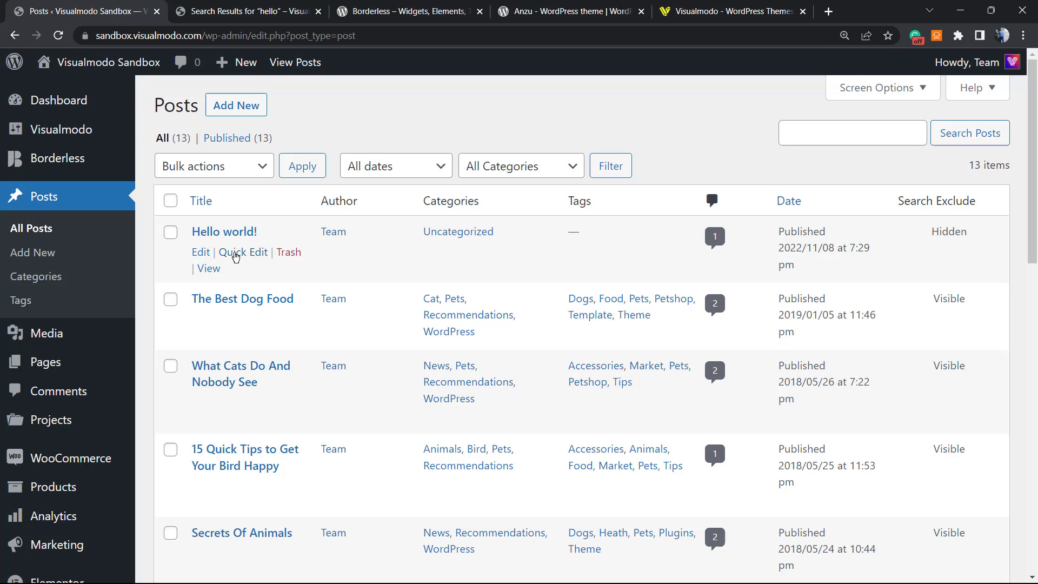
left_click(236, 254)
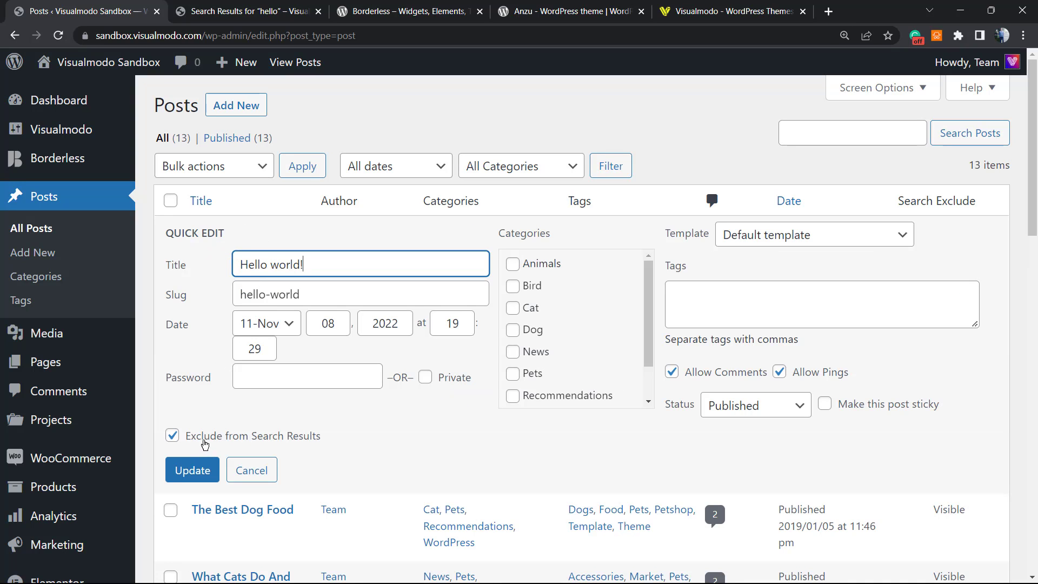
left_click(203, 443)
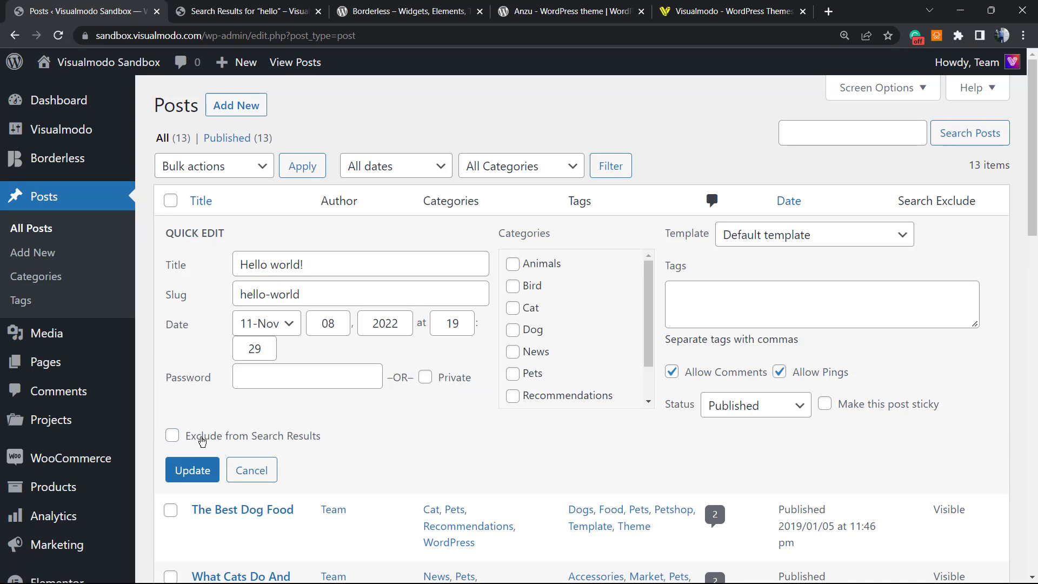
left_click(202, 442)
left_click(197, 472)
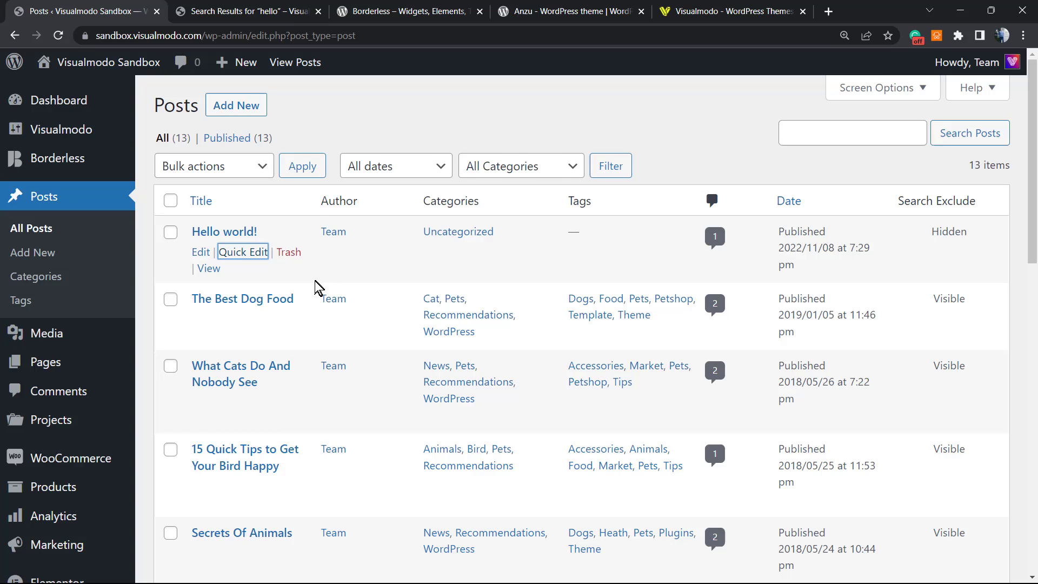
Step: Look at Secrets Of Animals' quick edit options, then open the Pages list
scroll(318, 287, "down", 3)
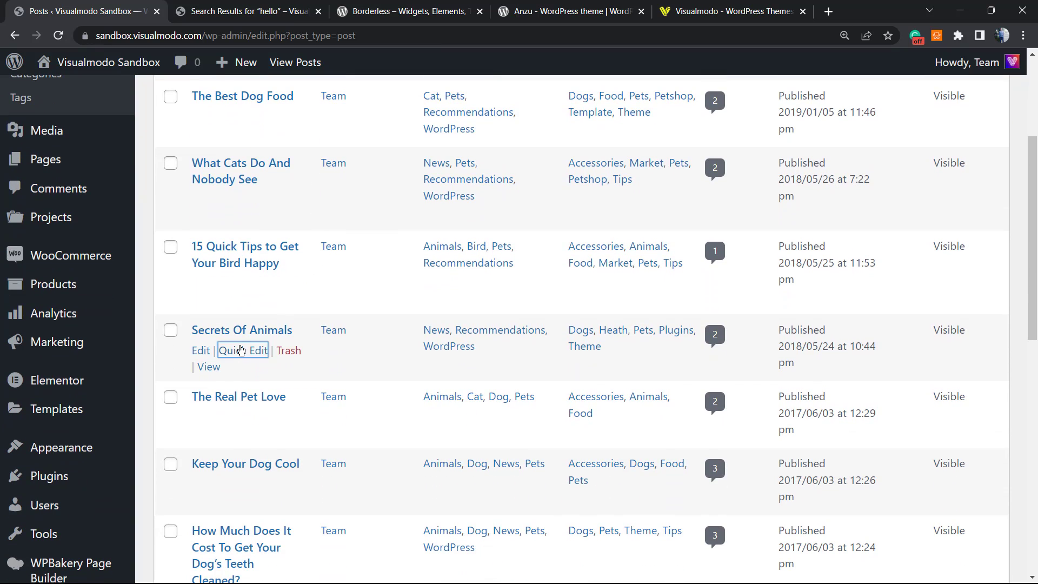
left_click(241, 350)
scroll(231, 469, "down", 1)
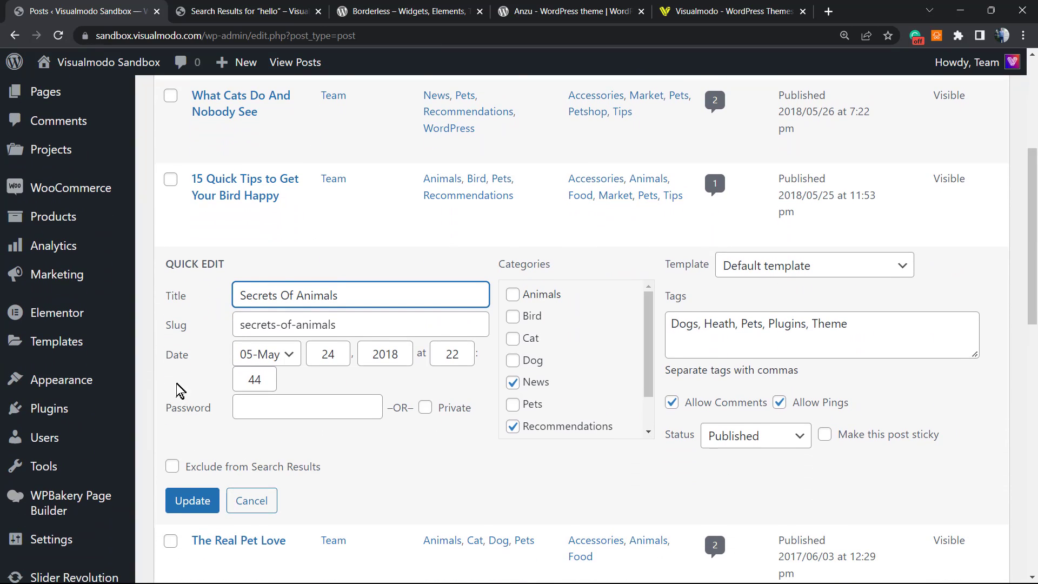
scroll(232, 324, "up", 4)
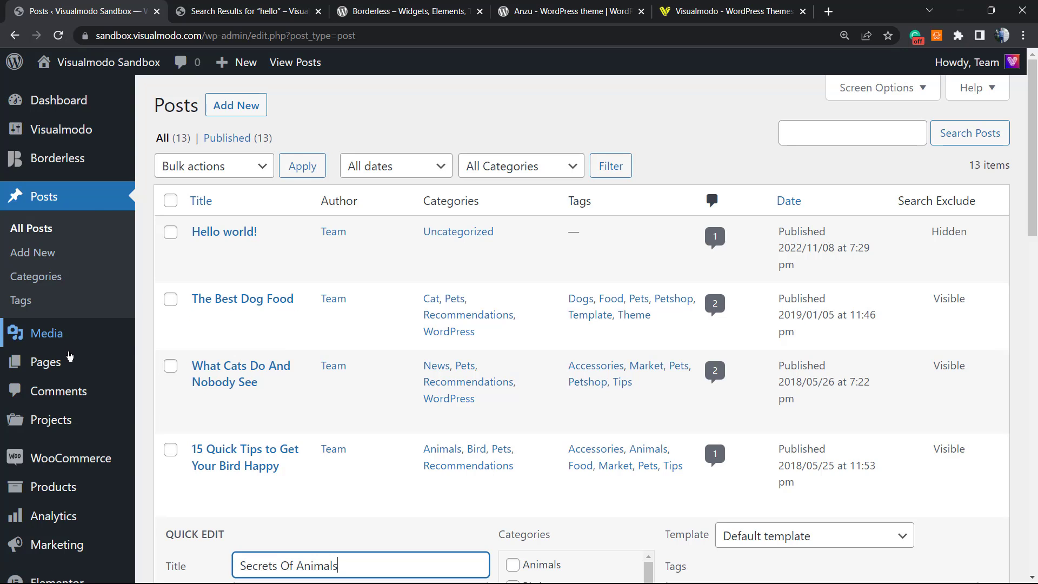
left_click(84, 364)
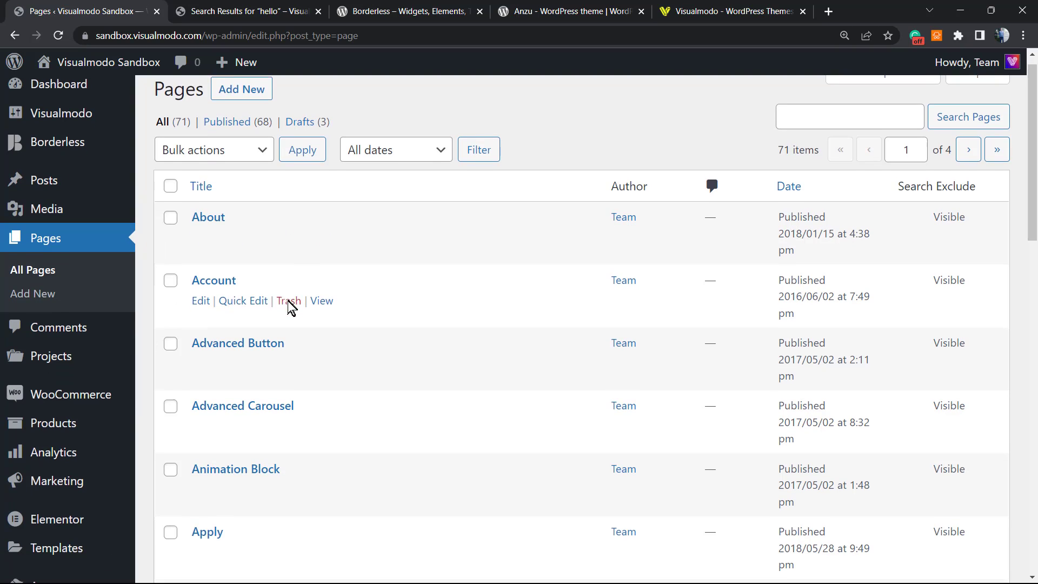
scroll(290, 301, "down", 2)
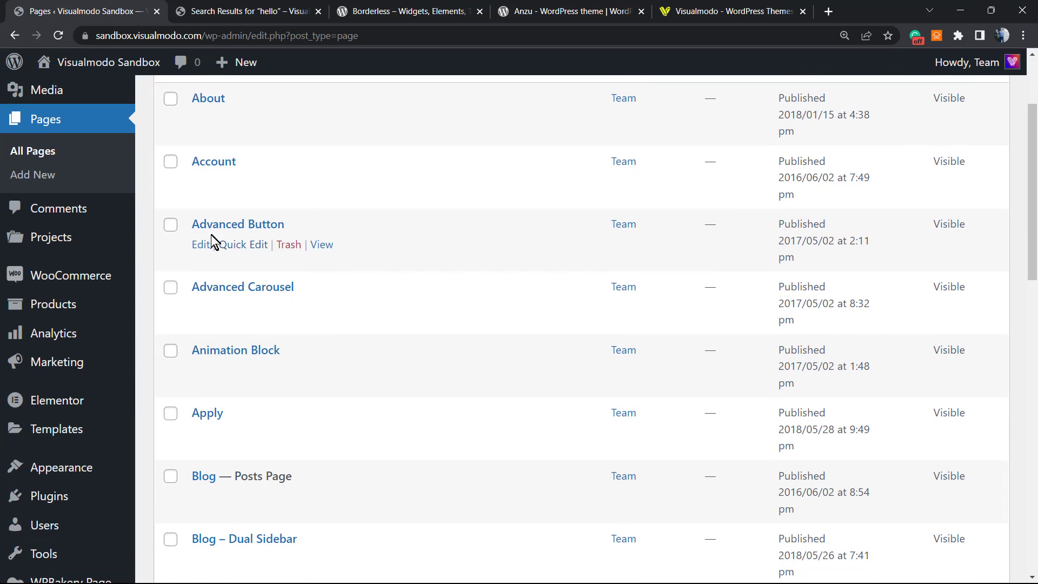
Step: Open Quick Edit on the Advanced Button page to see its Exclude from Search Results option
left_click(250, 246)
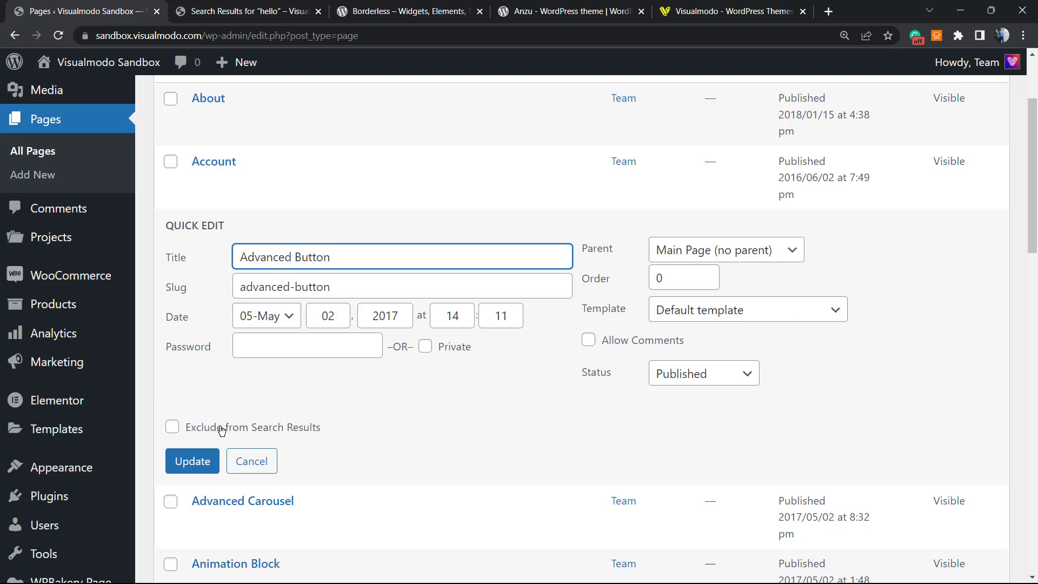
mouse_move(242, 198)
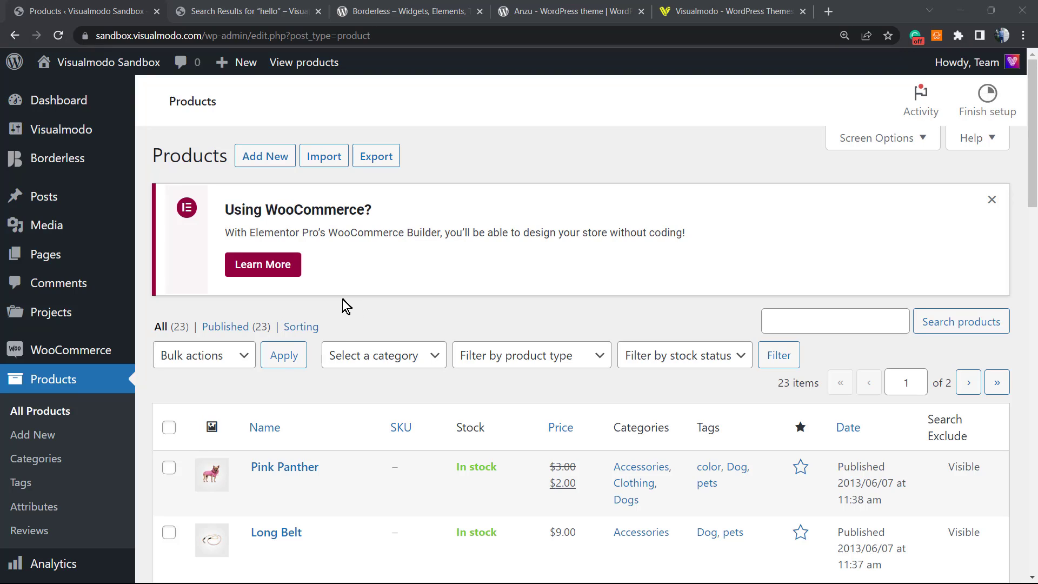
Step: Quick Edit the Pink Panther product, tick Exclude from Search Results, and update it
scroll(343, 299, "down", 3)
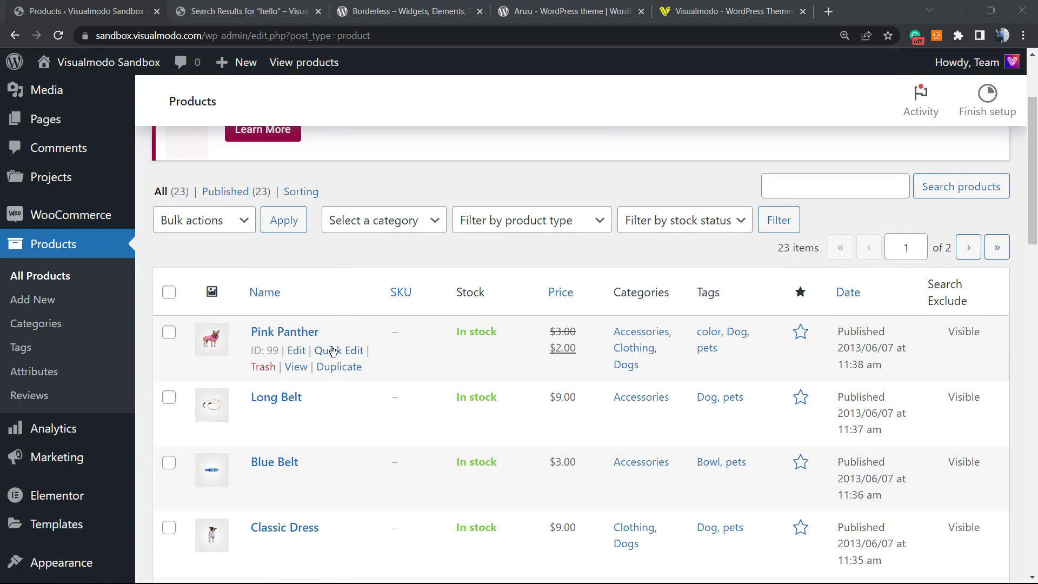
left_click(341, 351)
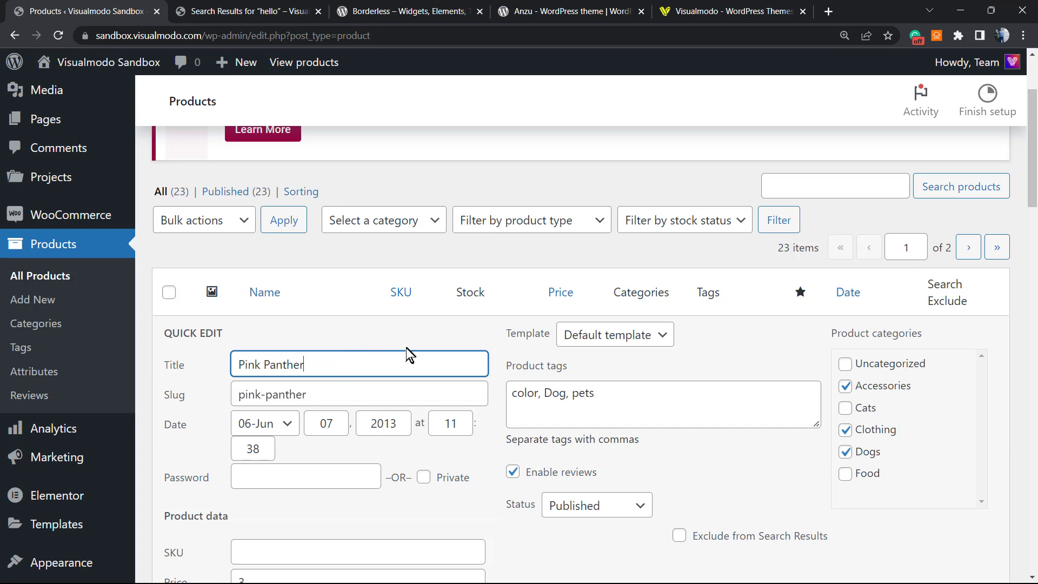
scroll(461, 352, "down", 2)
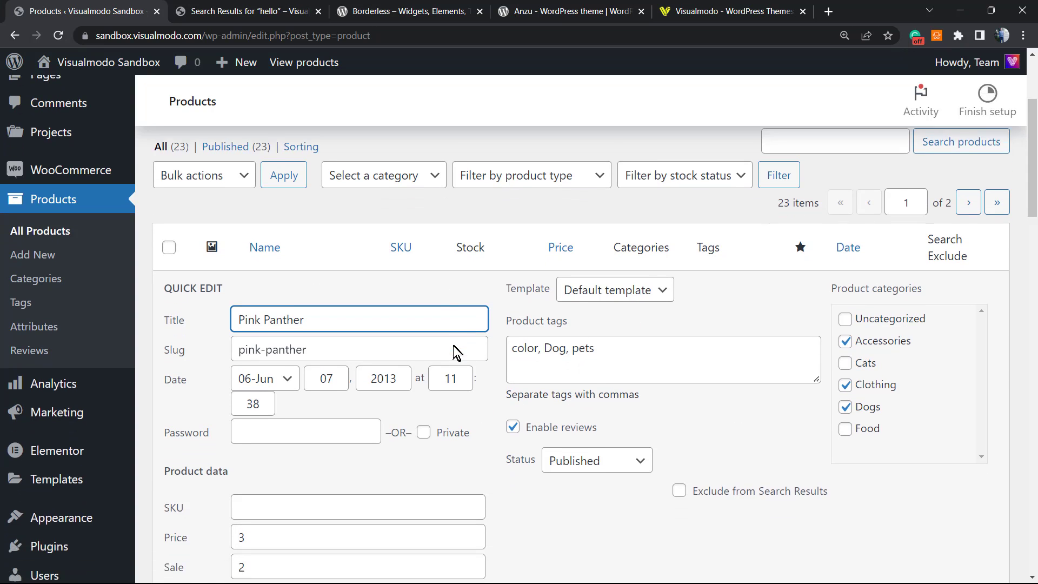
scroll(388, 241, "up", 2)
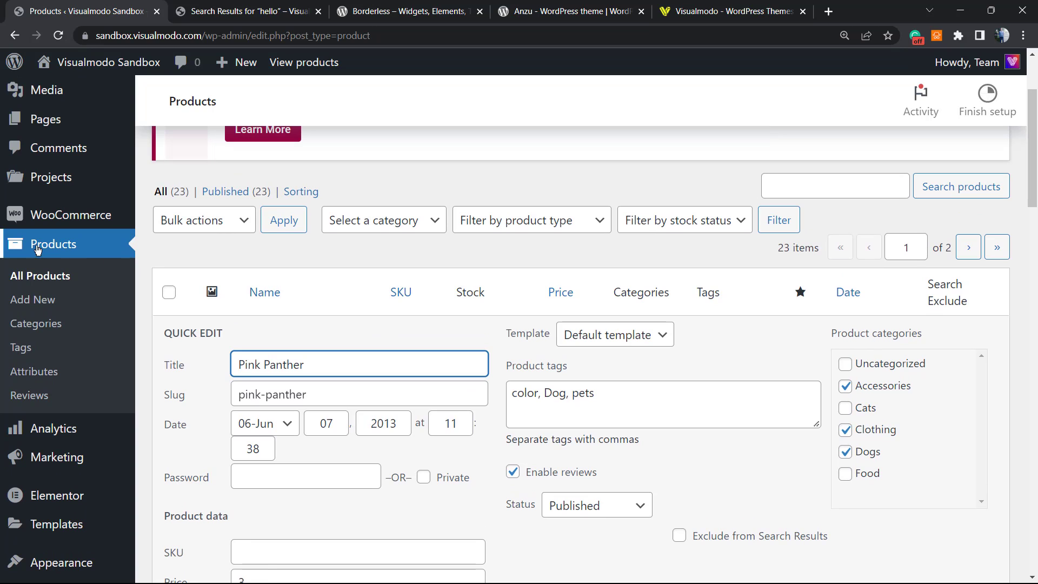
scroll(610, 344, "down", 6)
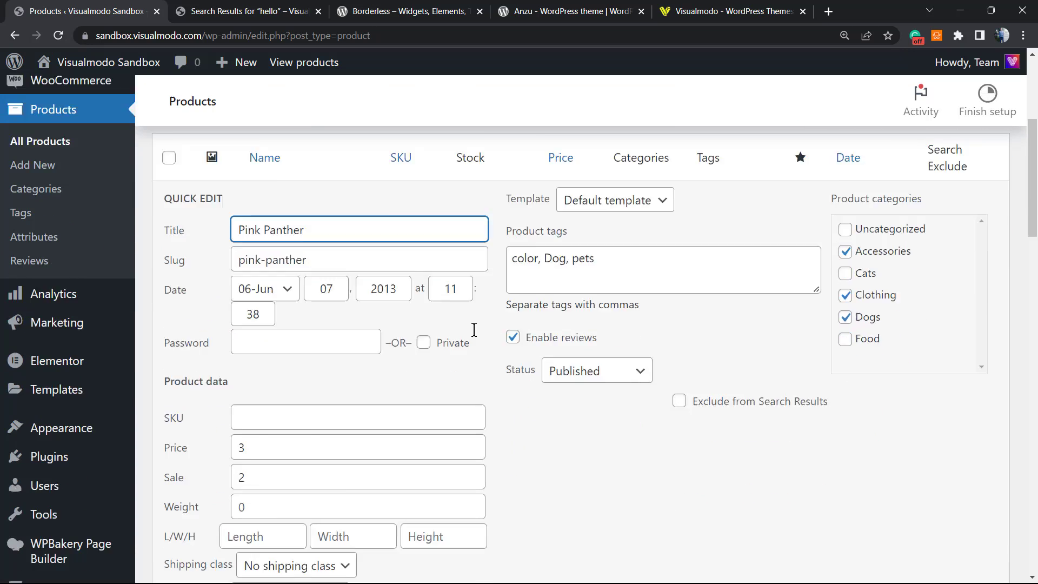
scroll(409, 315, "up", 5)
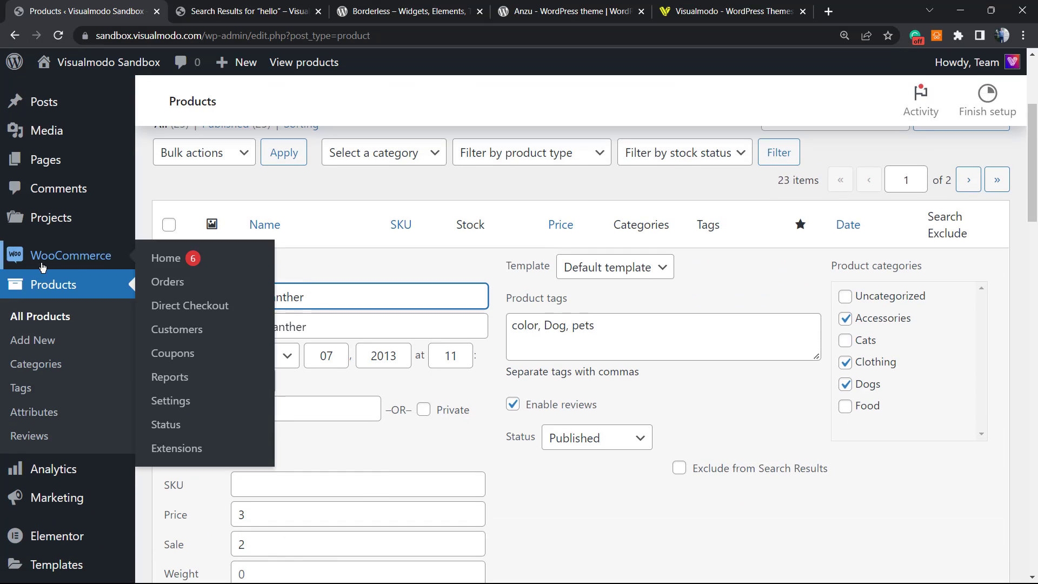
scroll(551, 278, "down", 3)
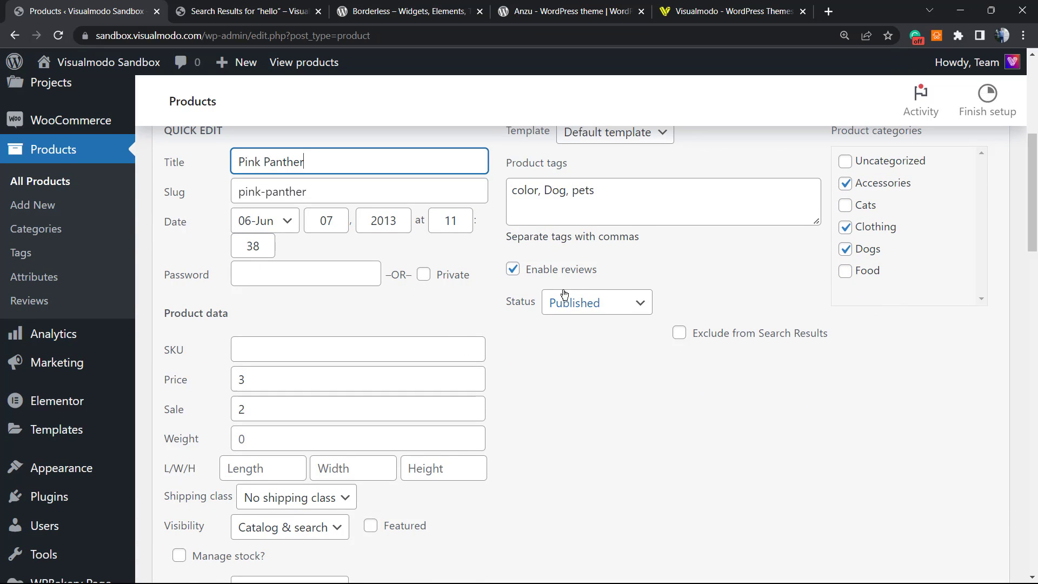
scroll(470, 271, "up", 3)
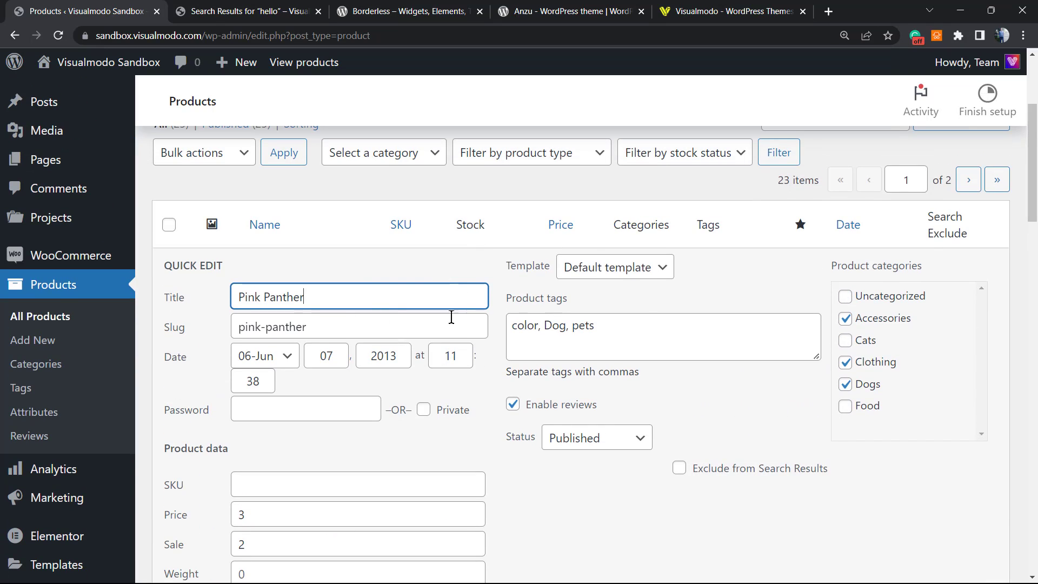
scroll(646, 323, "down", 1)
left_click_drag(856, 406, 678, 410)
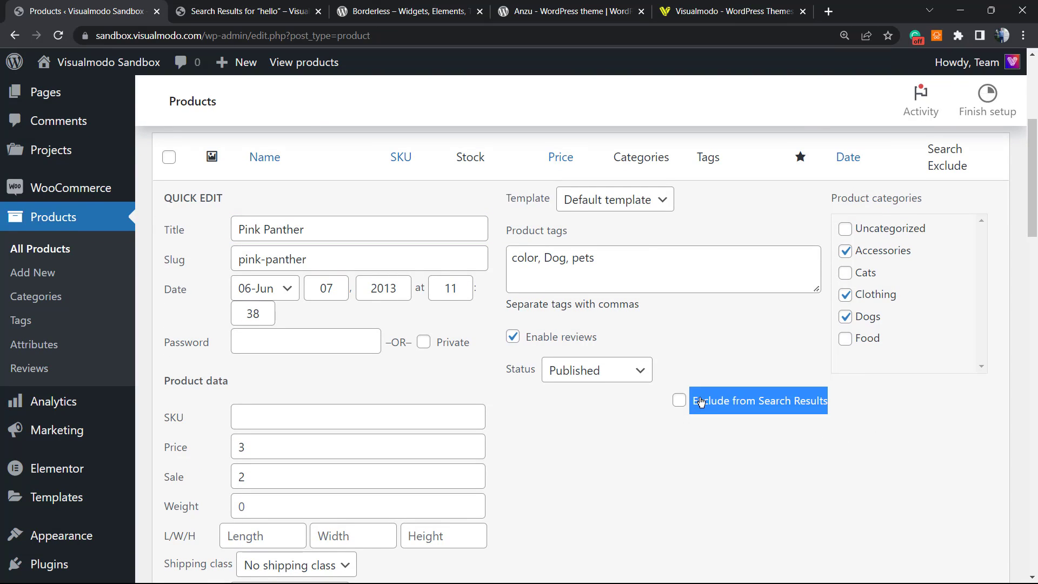
left_click(702, 401)
scroll(869, 457, "down", 3)
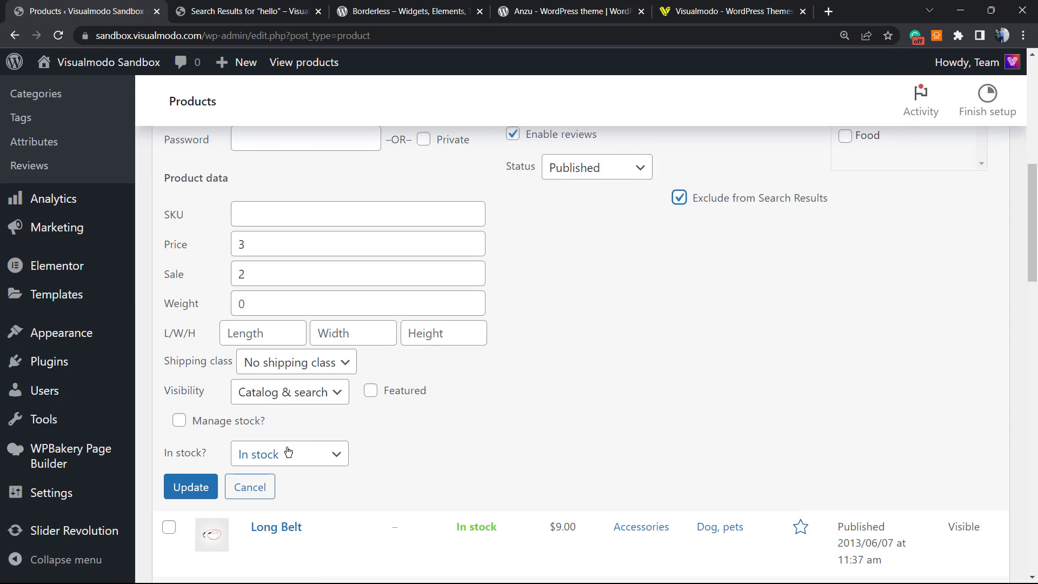
left_click(192, 488)
Step: Scroll the Products list, confirming Pink Panther is the only product marked Hidden
scroll(274, 366, "up", 1)
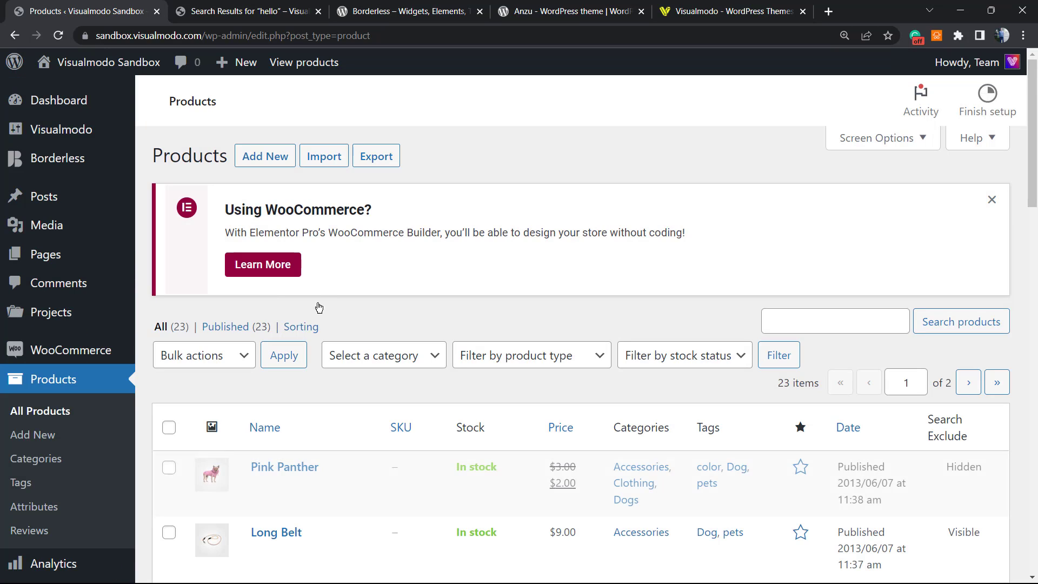
scroll(153, 301, "down", 3)
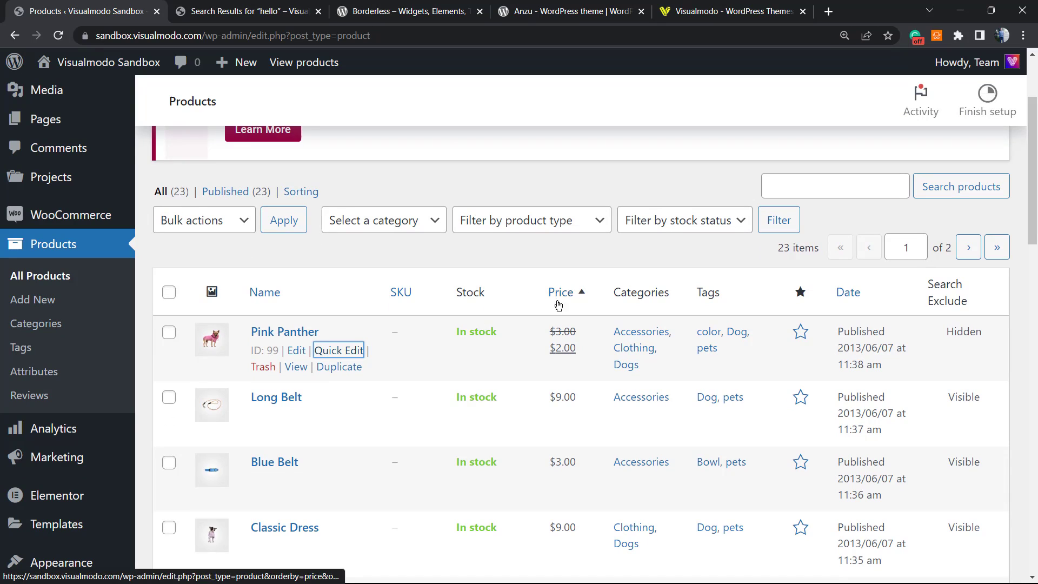
scroll(209, 331, "up", 3)
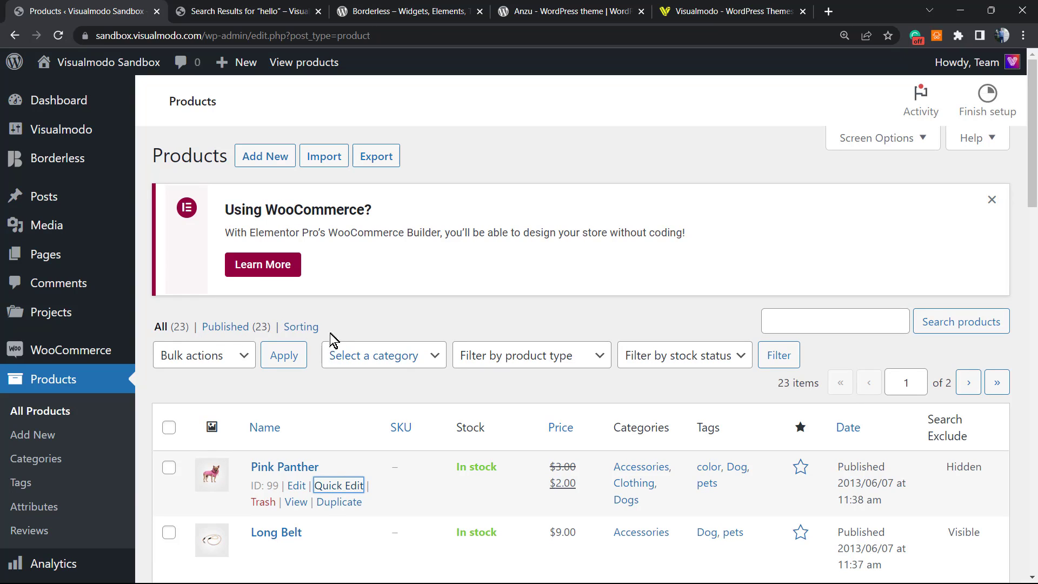
scroll(227, 315, "down", 5)
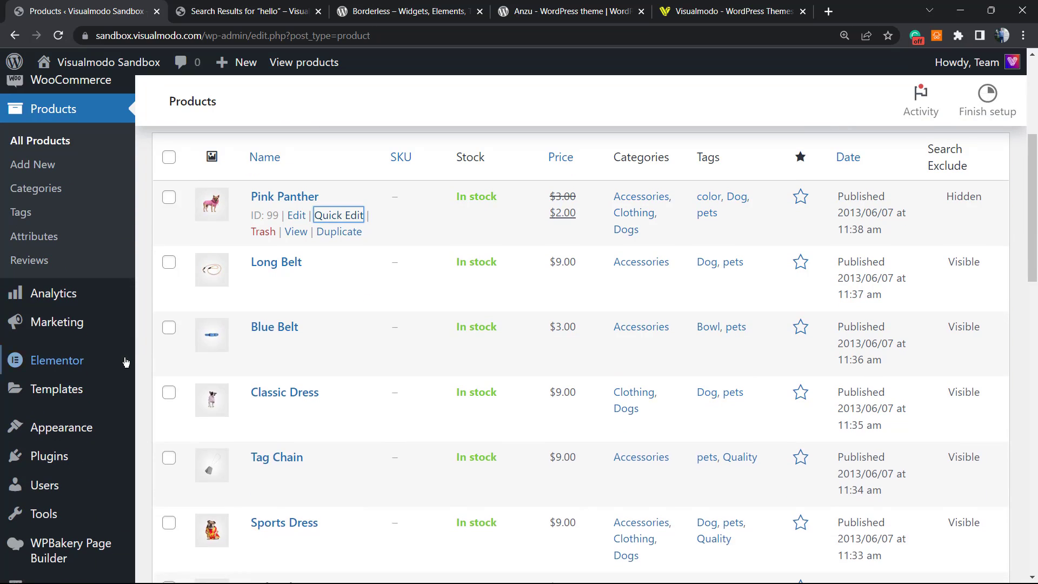
mouse_move(111, 331)
scroll(87, 327, "up", 5)
scroll(78, 270, "down", 7)
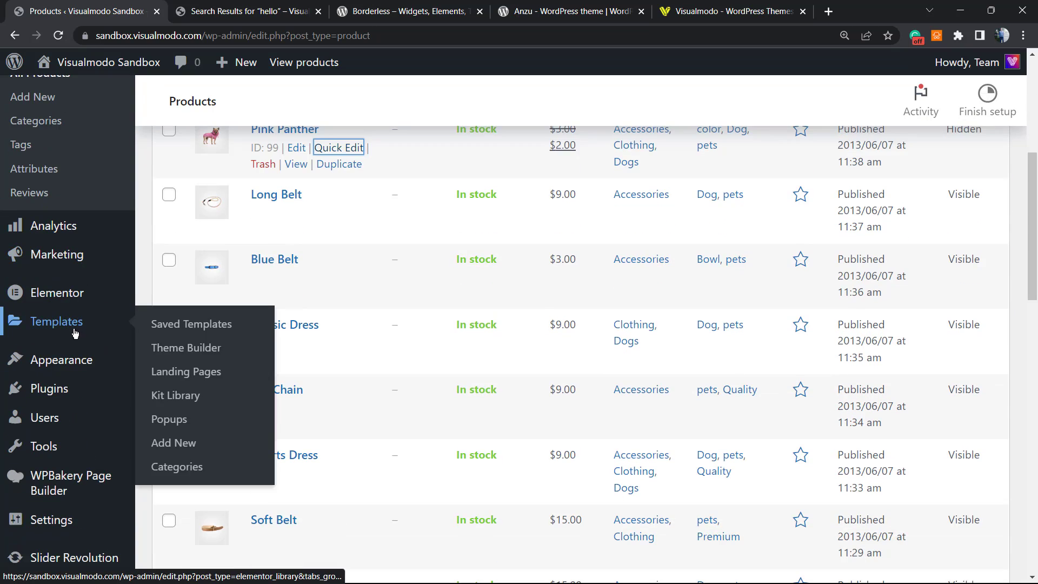
scroll(192, 360, "down", 2)
scroll(192, 360, "down", 3)
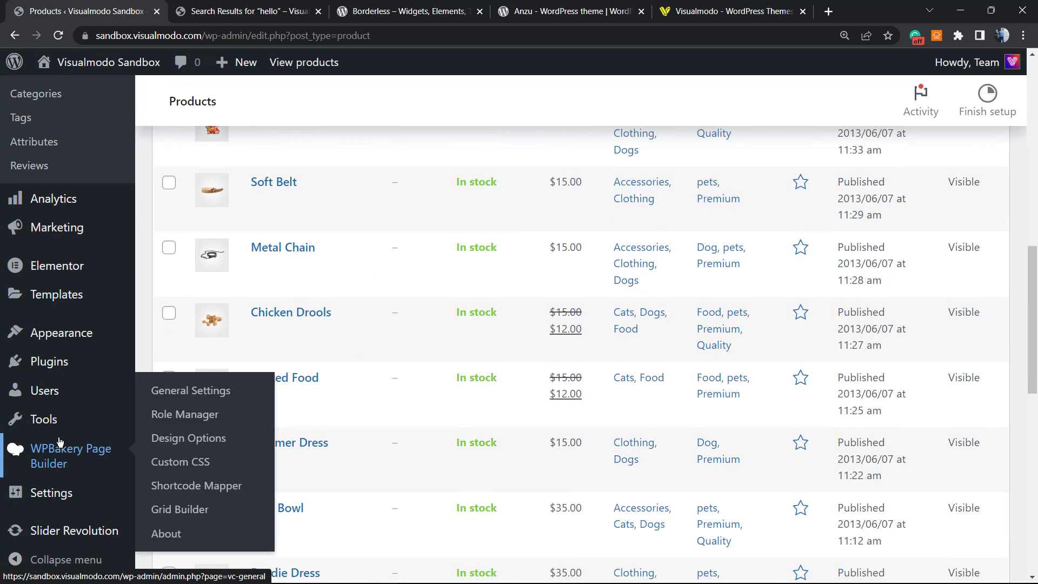
mouse_move(50, 495)
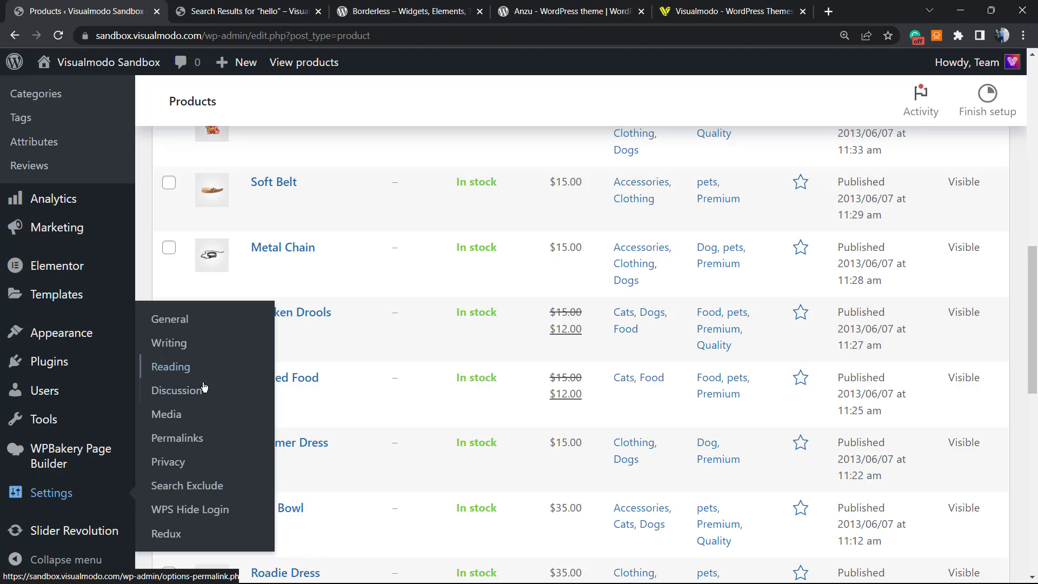
Step: On Search Exclude, uncheck then recheck Pink Panther and Hello world! so both stay excluded
left_click(196, 487)
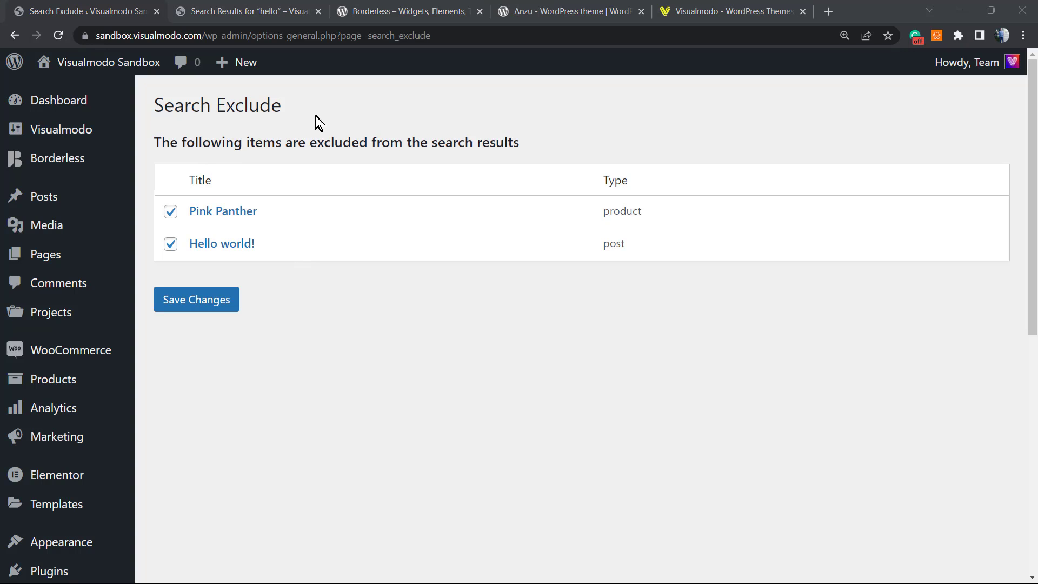
left_click(170, 212)
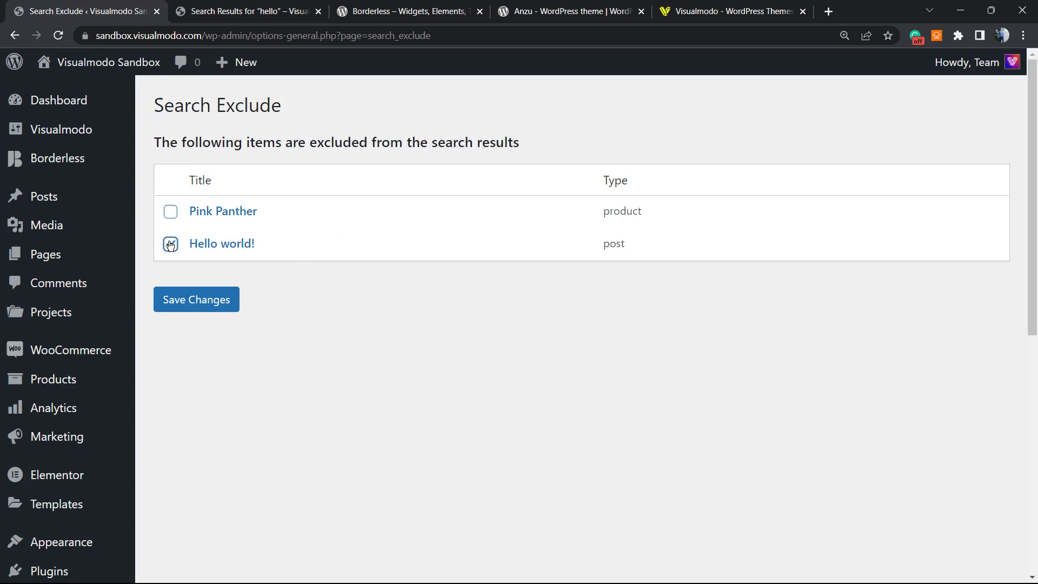
left_click(170, 244)
left_click(172, 212)
left_click(173, 245)
Step: Check the site's search results for 'hello', return to Search Exclude, then open the Pages list
left_click(259, 9)
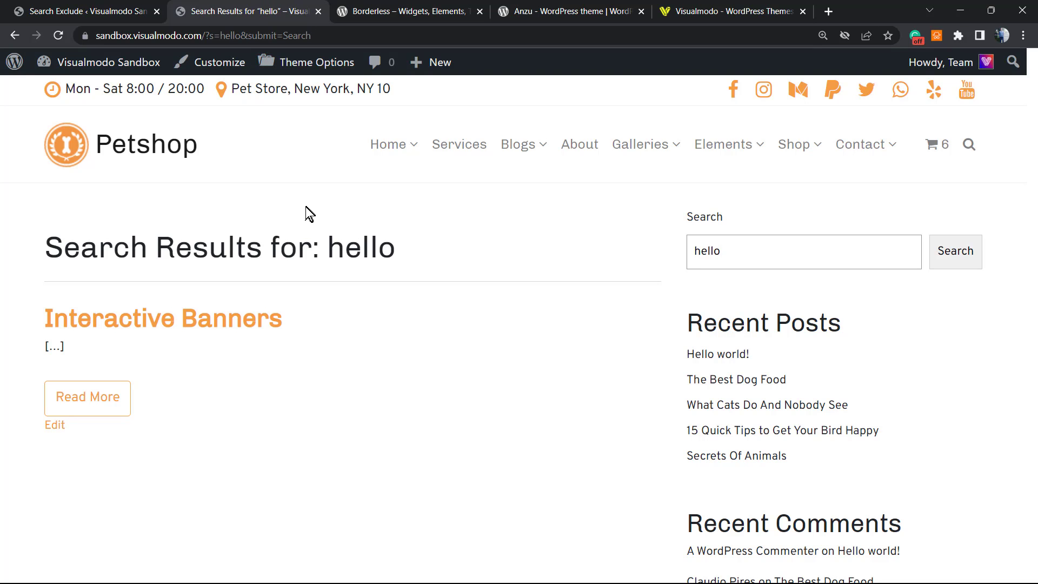
left_click(162, 9)
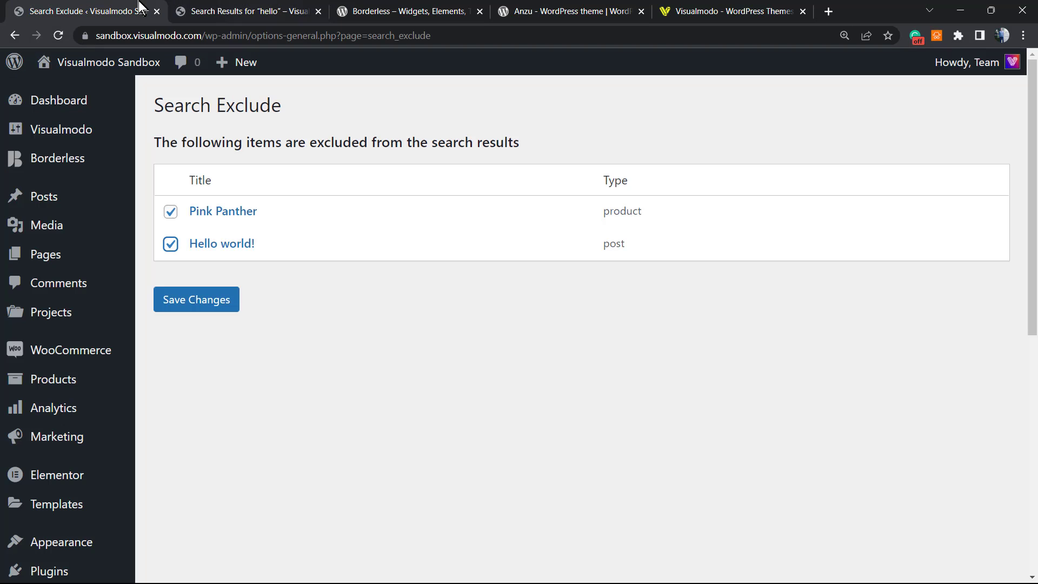
left_click(75, 256)
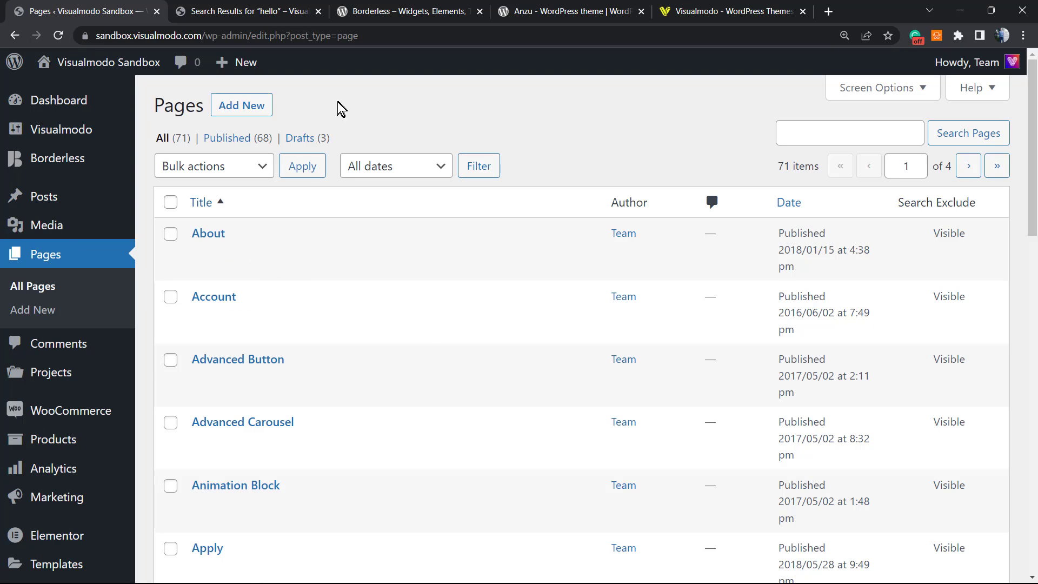
Step: Bring up the Borderless plugin page on wordpress.org
left_click(408, 9)
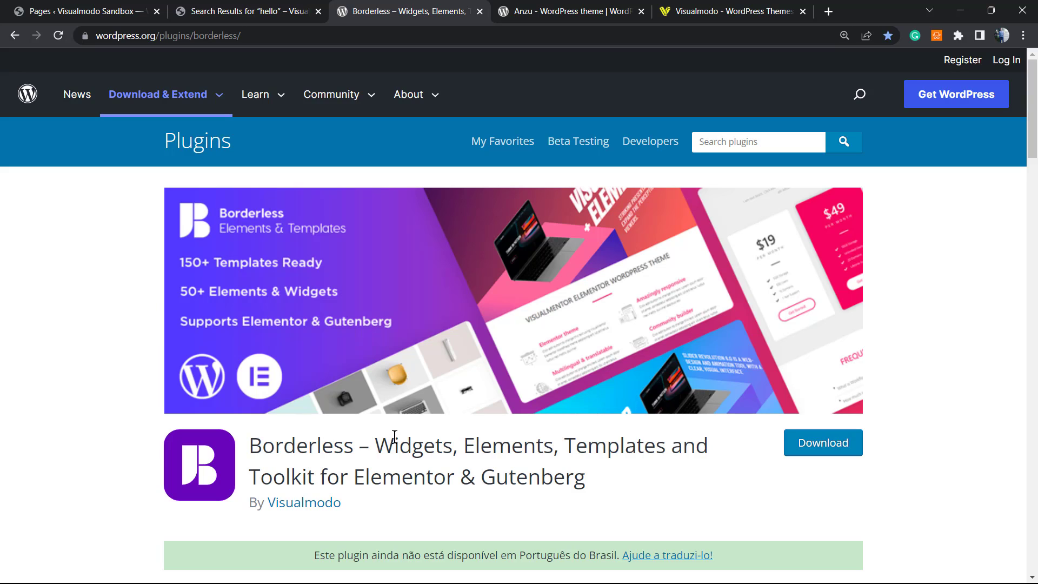
Step: Select the word Borderless in the plugin title, then clear the selection
double_click(282, 446)
left_click(282, 447)
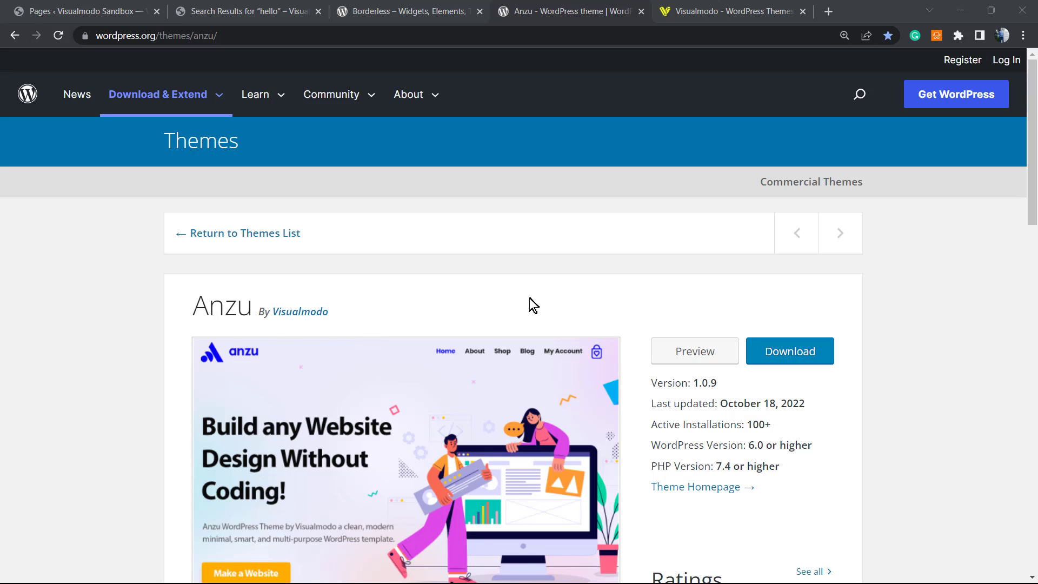
Step: Show the Visualmodo homepage at 100% zoom and select the subtitle words 'templates' and 'resources'
left_click(702, 11)
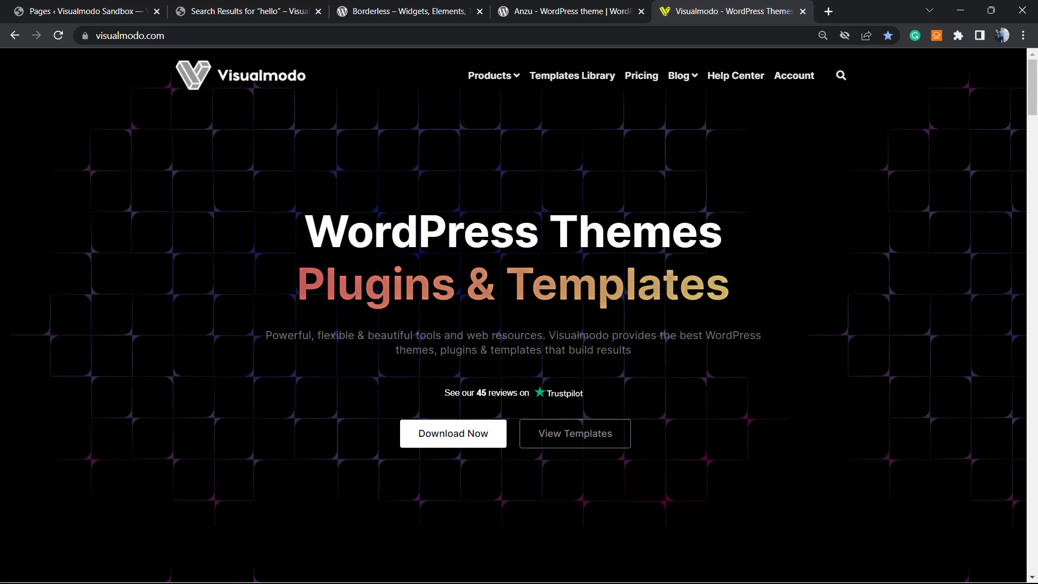
key("ctrl+0")
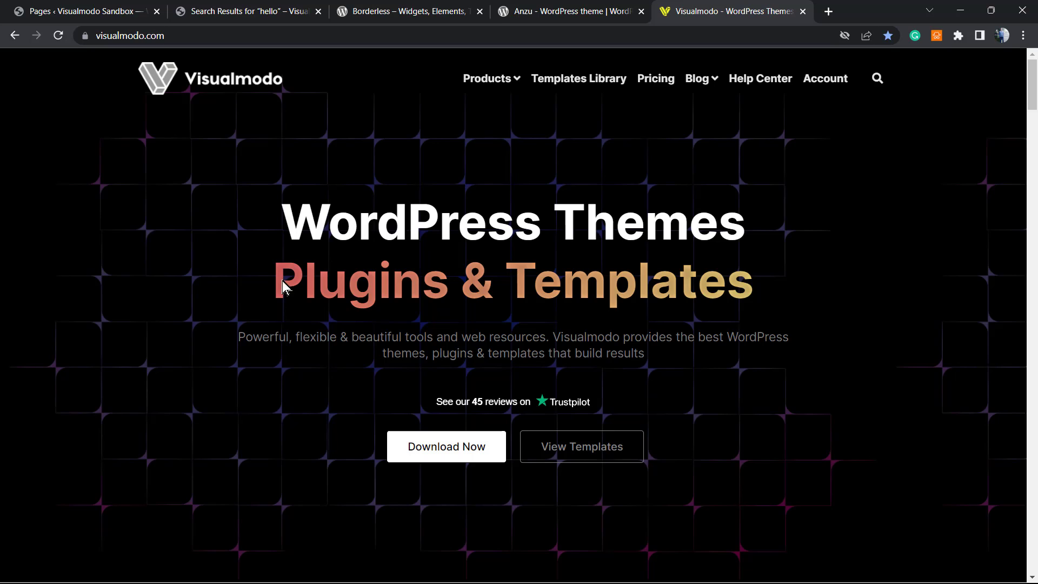
double_click(533, 352)
double_click(533, 350)
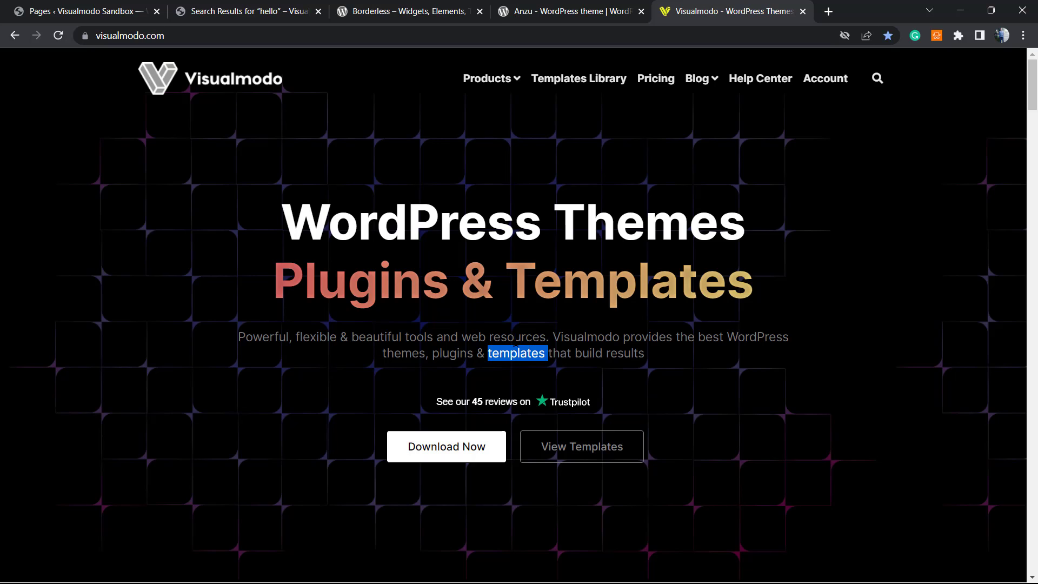
double_click(516, 338)
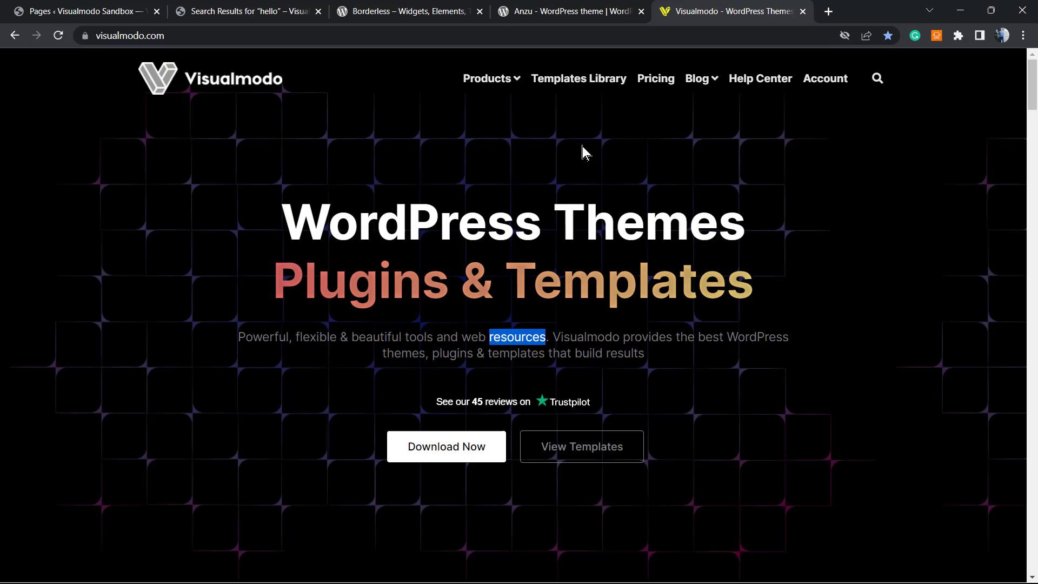
Step: Open the Visualmodo Templates Library and scroll through cards like Eco Food 2, Ballet and Crossfit
left_click(575, 81)
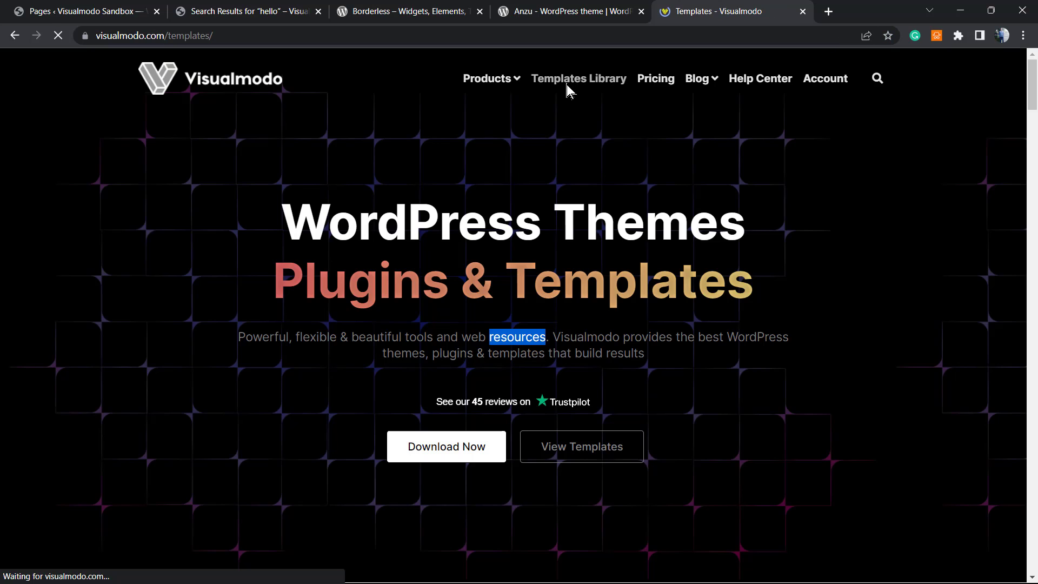
scroll(425, 311, "down", 15)
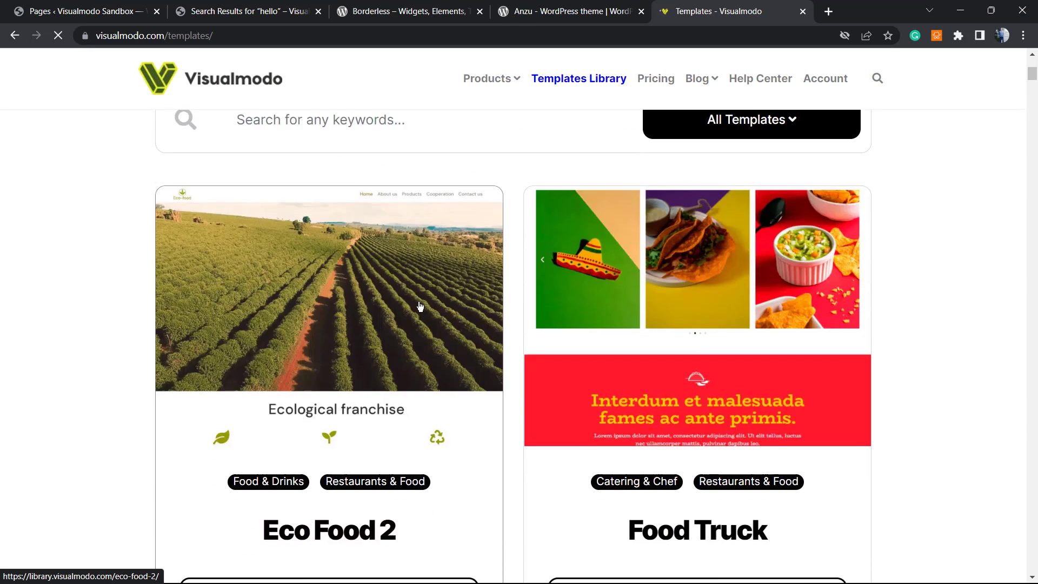
scroll(418, 306, "down", 14)
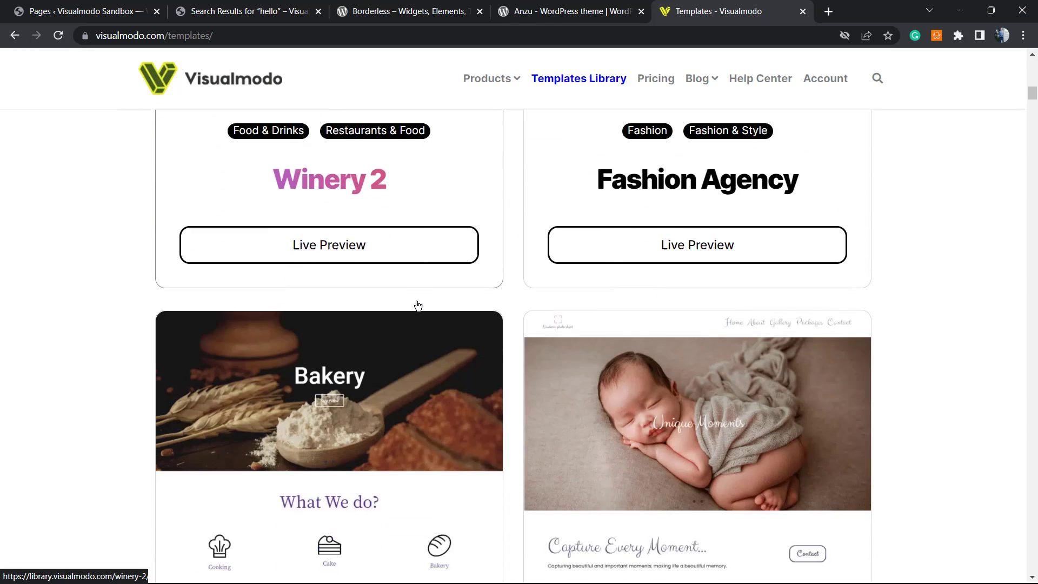
scroll(416, 305, "down", 18)
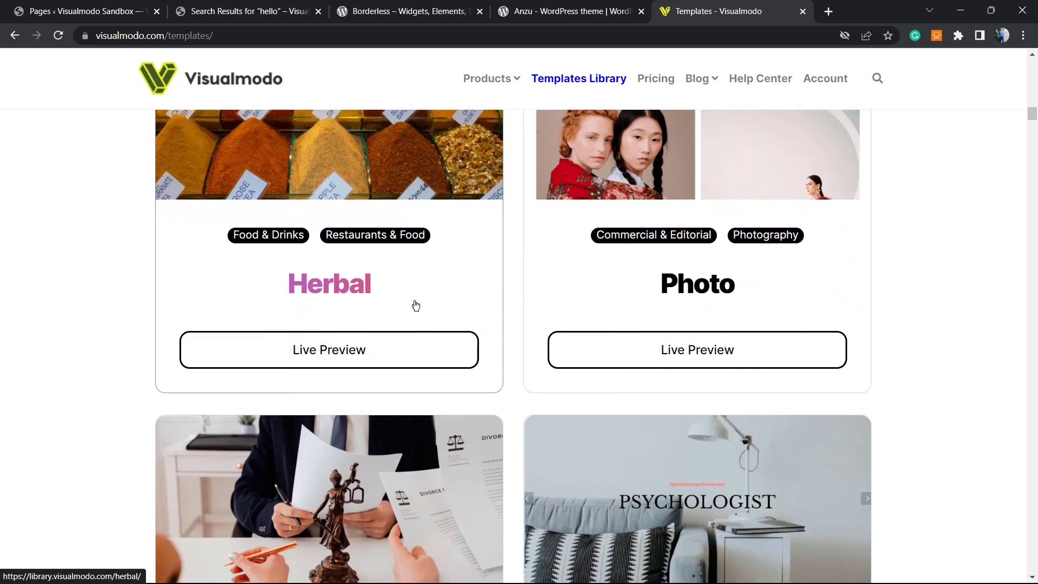
scroll(416, 306, "down", 15)
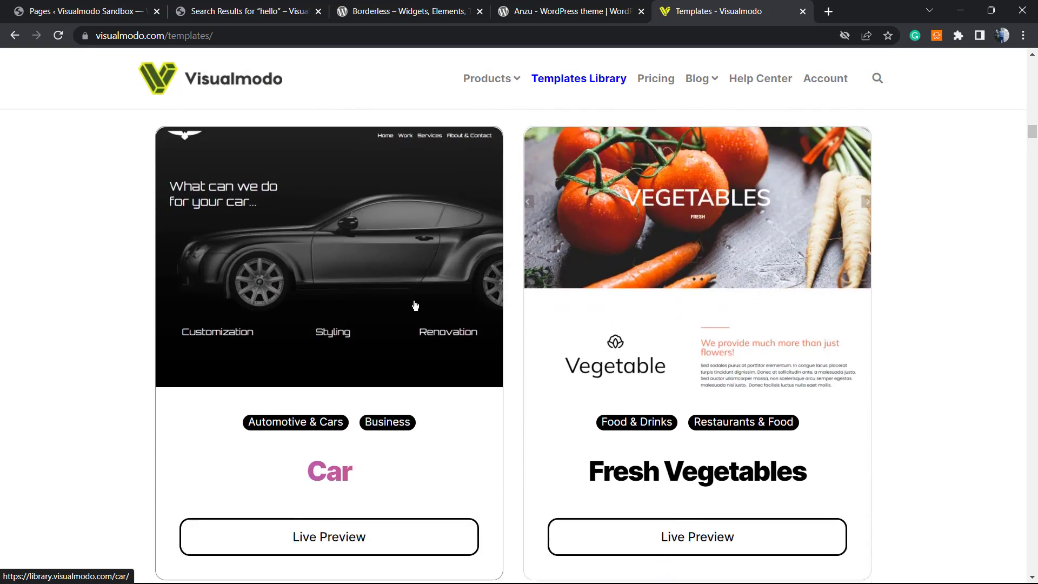
scroll(414, 308, "down", 15)
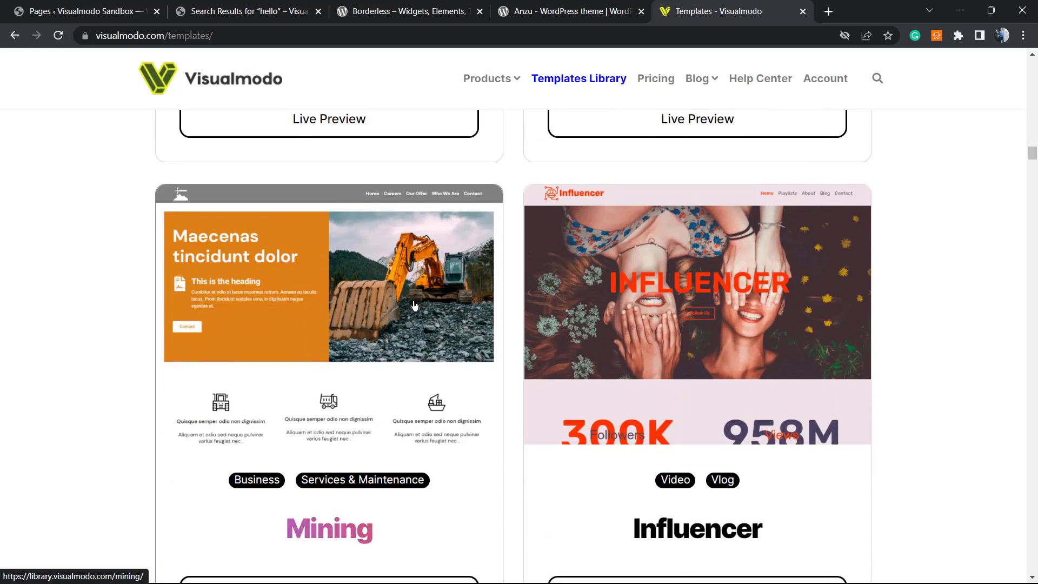
scroll(413, 303, "down", 15)
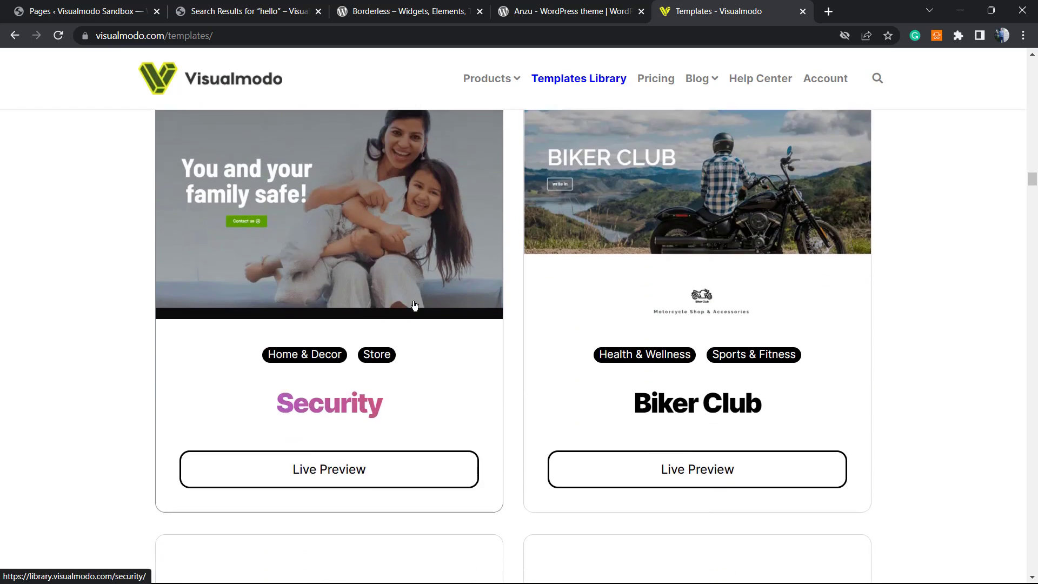
scroll(414, 306, "down", 5)
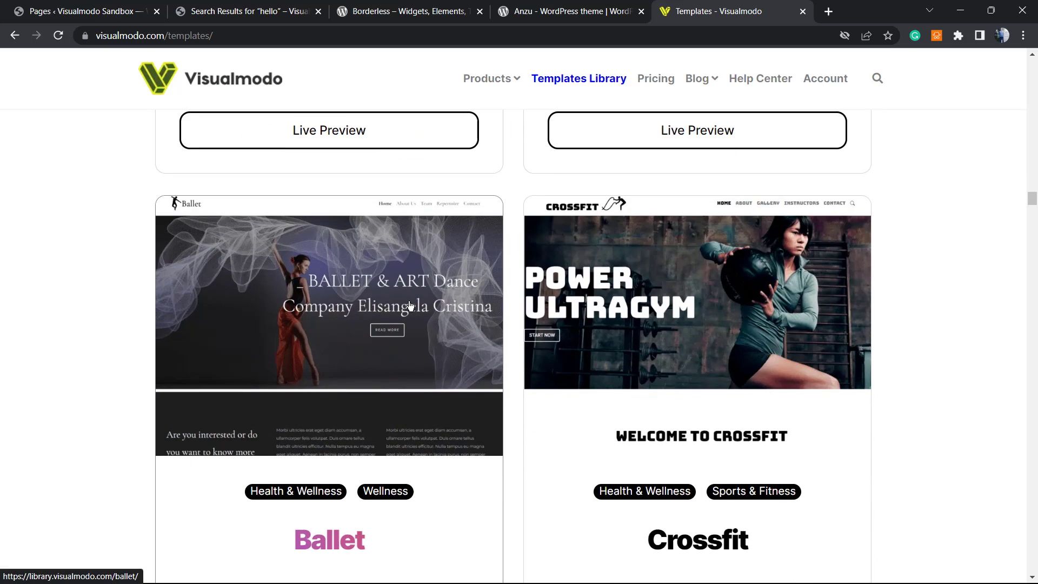